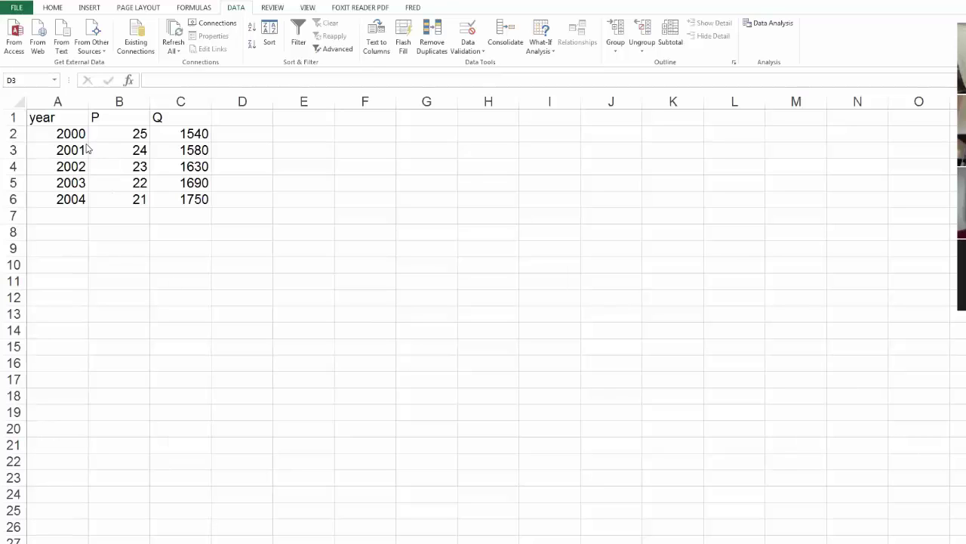
# Switch from the Excel workbook to the Word assignment handout showing problem 2's price and quantity data.
pyautogui.click(81, 246)
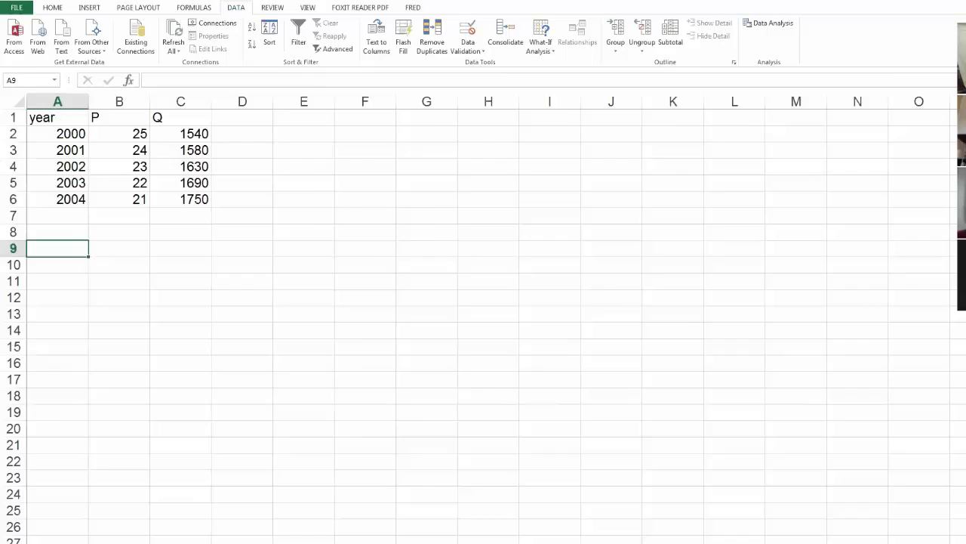
pyautogui.hotkey('alt', 'Tab')
pyautogui.hotkey('alt', 'Tab')
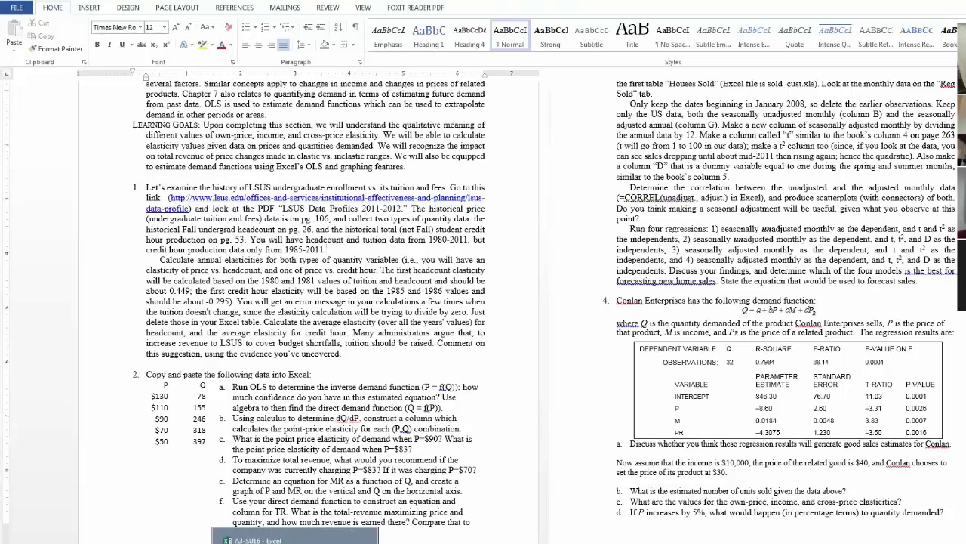
# Return to the A3-SU16 workbook and move to the cell beside the 2000–2004 data.
pyautogui.click(295, 540)
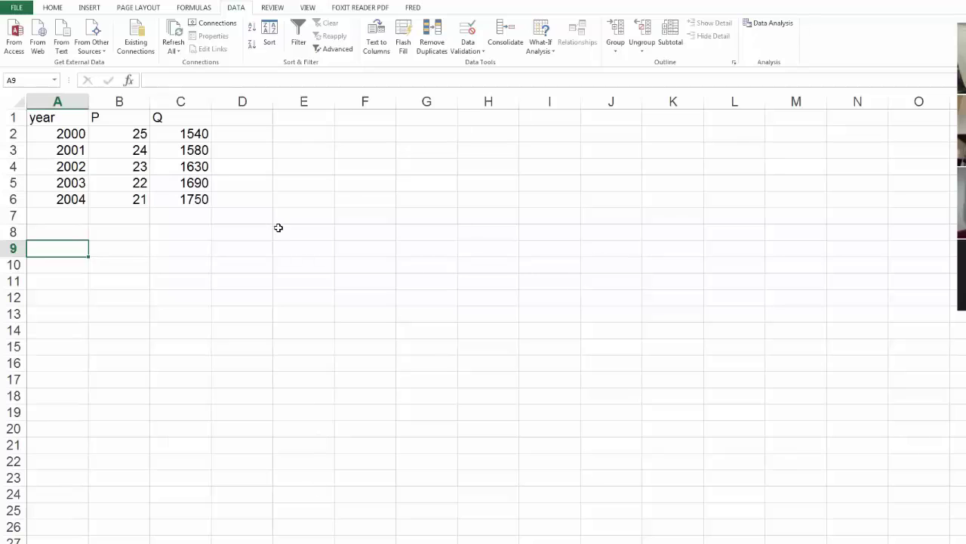
pyautogui.press('Right')
pyautogui.press('Right')
pyautogui.press('Right')
pyautogui.press('Up')
pyautogui.press('Up')
pyautogui.press('Up')
pyautogui.press('Up')
pyautogui.press('Up')
pyautogui.press('Up')
pyautogui.press('Up')
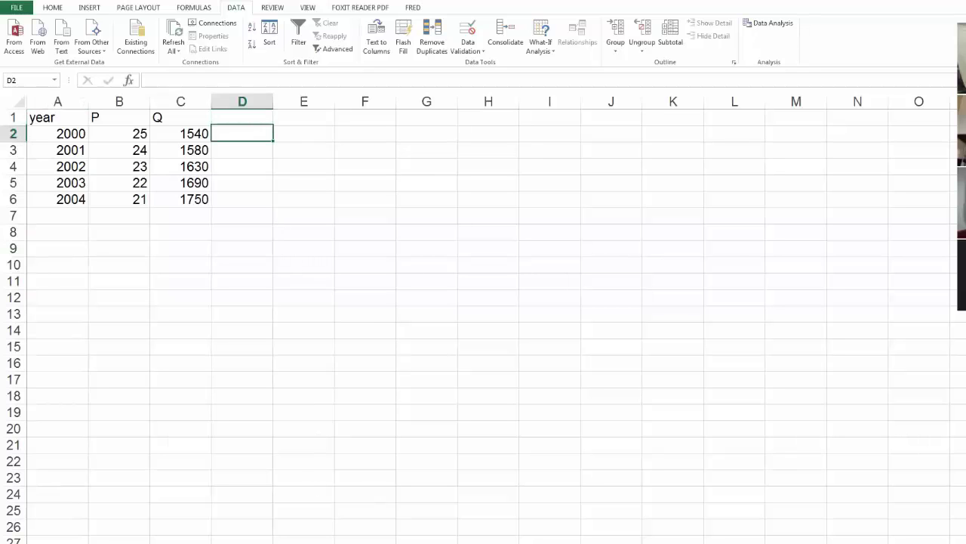
# Show PowerPoint slide 6, 'Computation of Elasticity Over an Interval', with the arc elasticity formula.
pyautogui.click(366, 543)
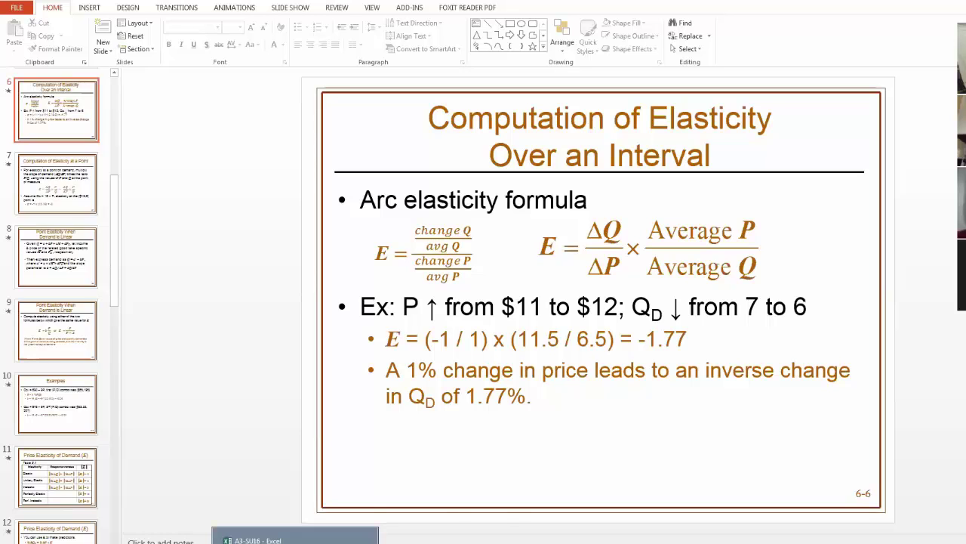
# Back in Excel, check the P and Q headers and move down to D3.
pyautogui.click(257, 538)
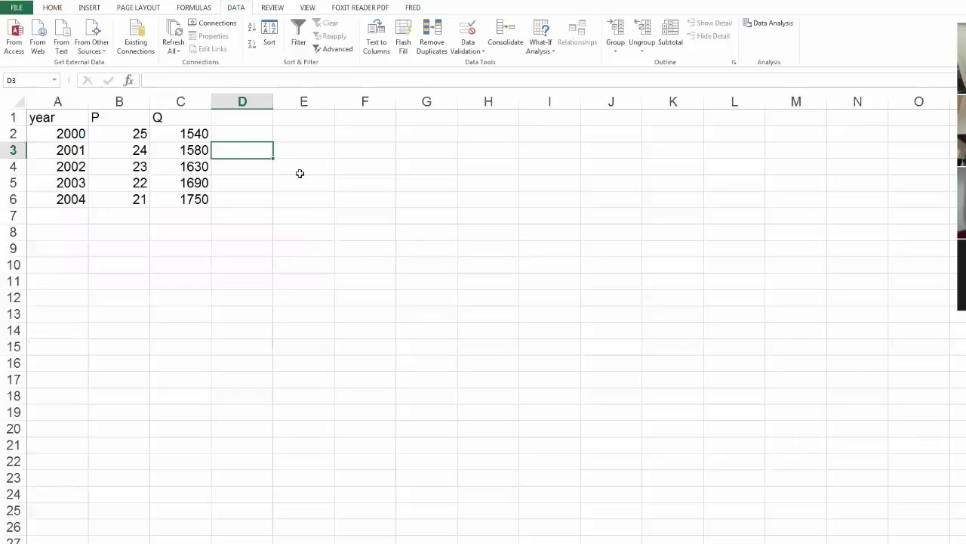
pyautogui.click(110, 121)
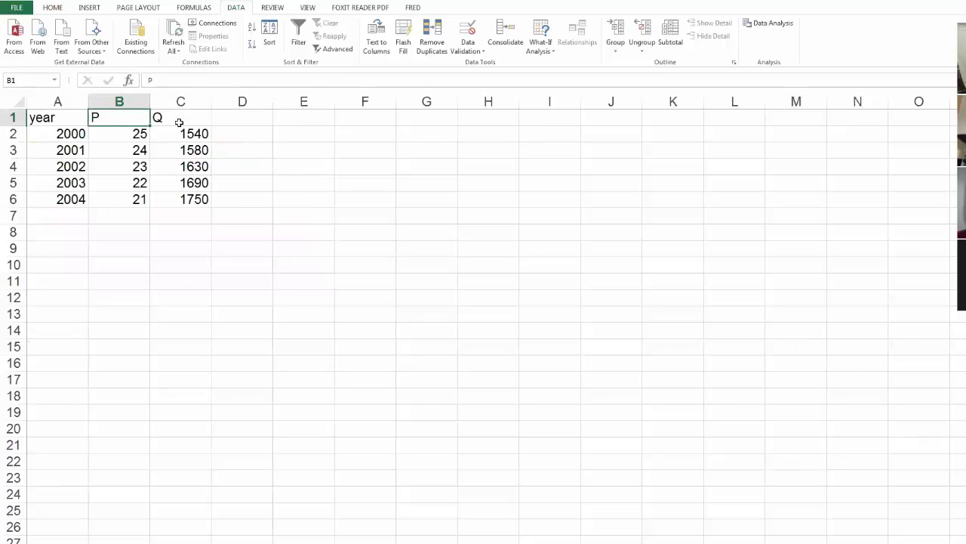
pyautogui.click(208, 119)
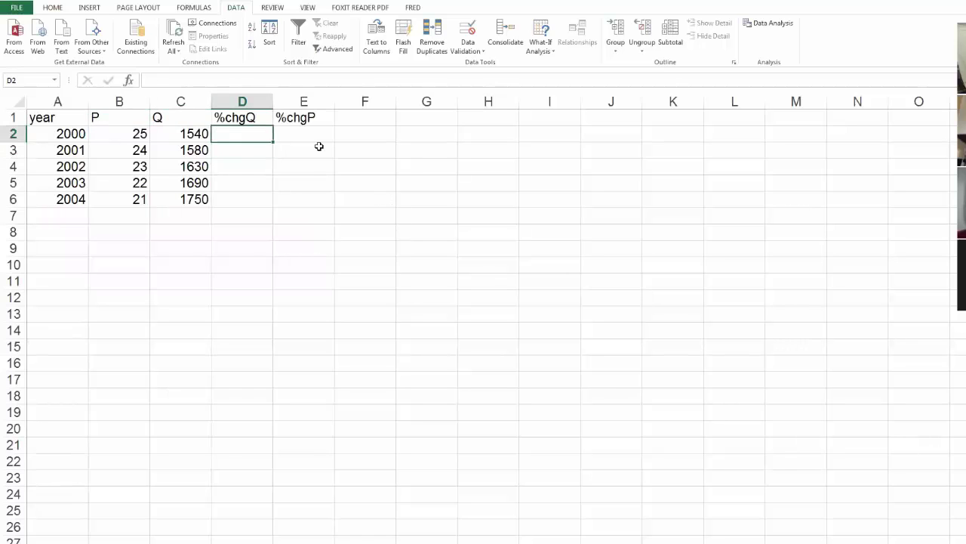
pyautogui.press('Down')
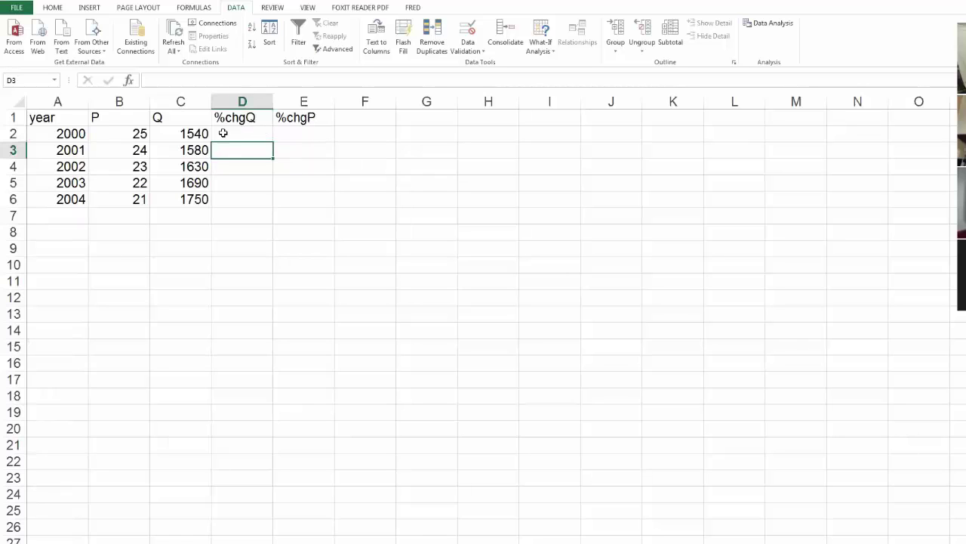
# Enter =(C3-C2)/AVERAGE(C2:C3) in D3, giving the 2001 %chgQ of 0.02564.
pyautogui.write('=')
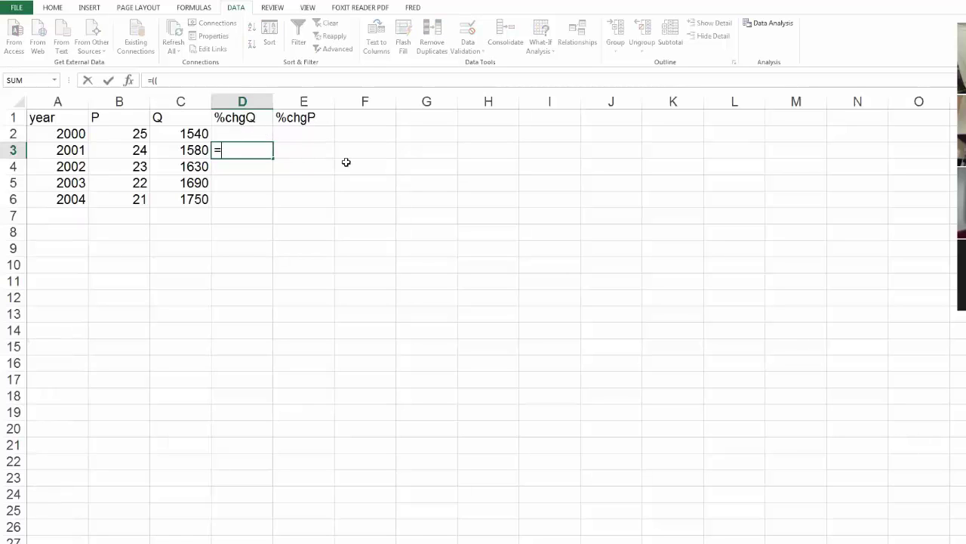
pyautogui.write('(')
pyautogui.click(166, 149)
pyautogui.write('-')
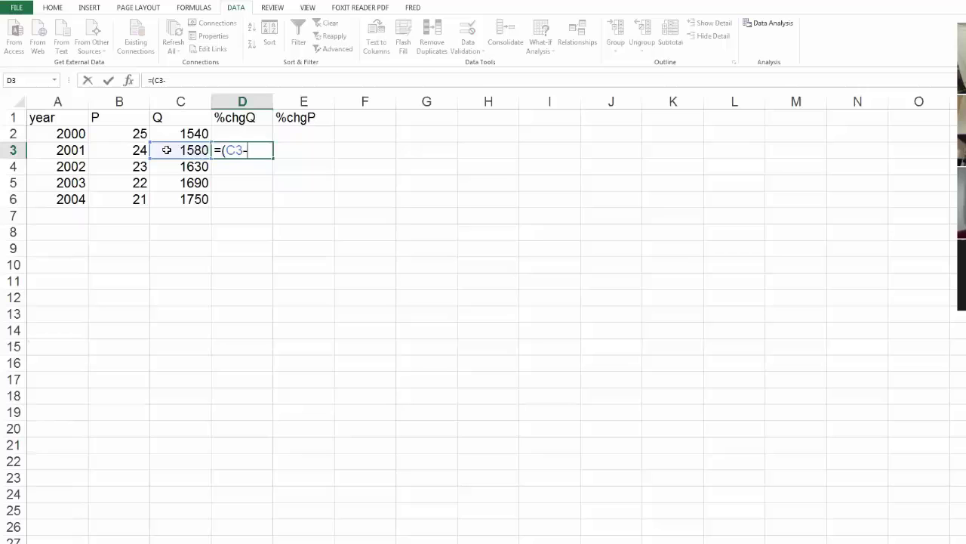
pyautogui.click(170, 134)
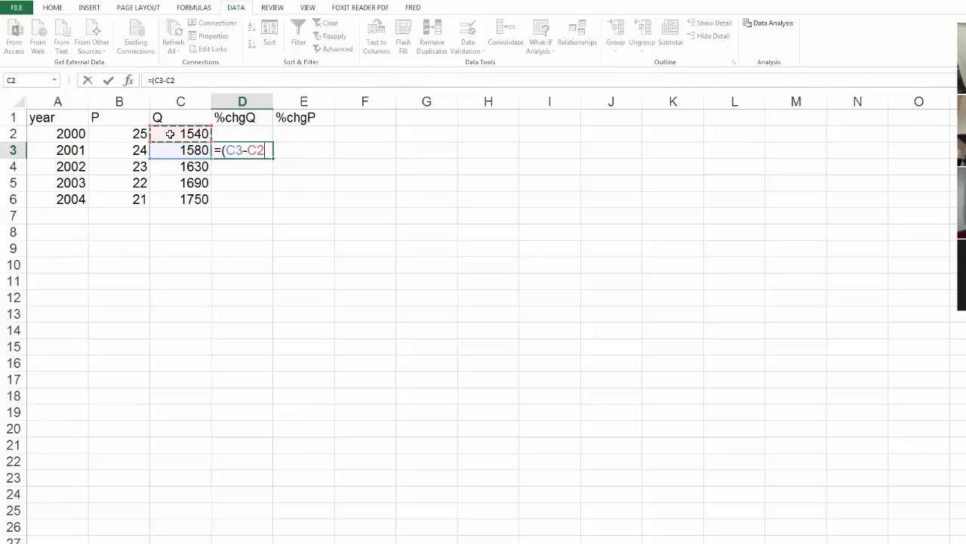
pyautogui.write(')/average(')
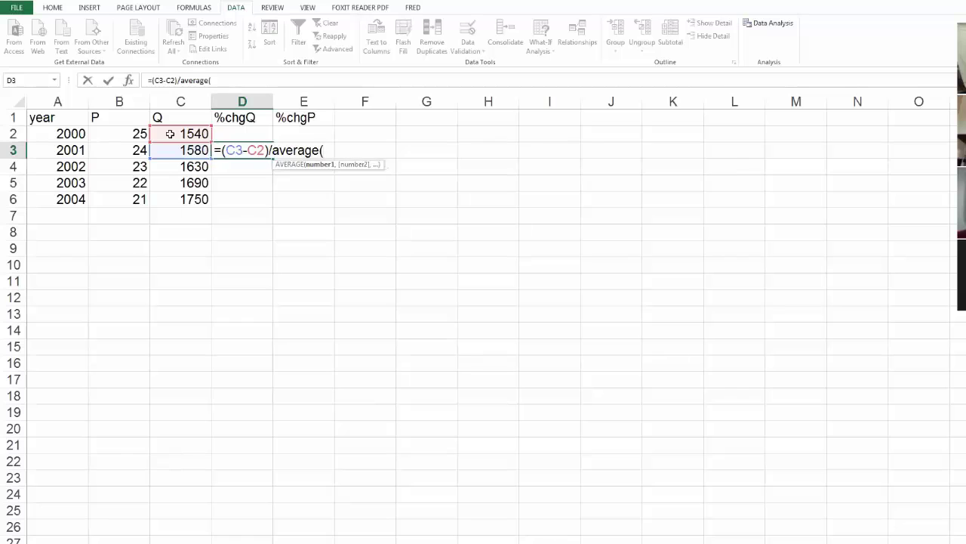
pyautogui.moveTo(170, 133); pyautogui.dragTo(172, 148)
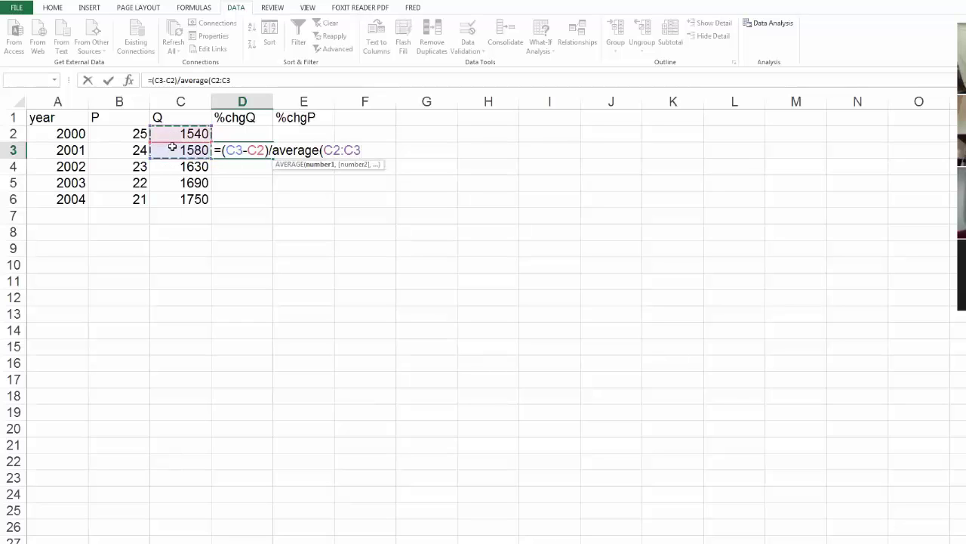
pyautogui.write(')')
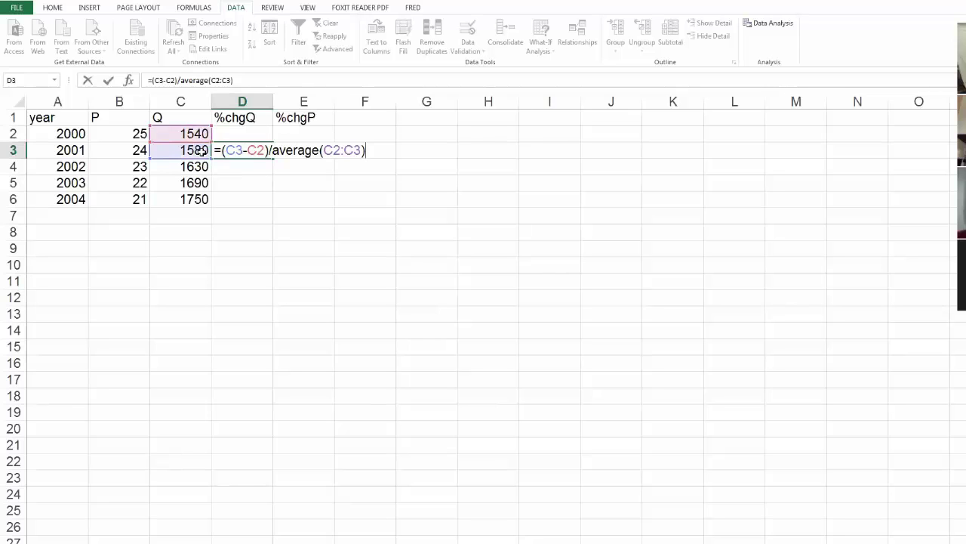
pyautogui.press('Return')
# Move to E3 and begin the %chgP formula.
pyautogui.press('Up')
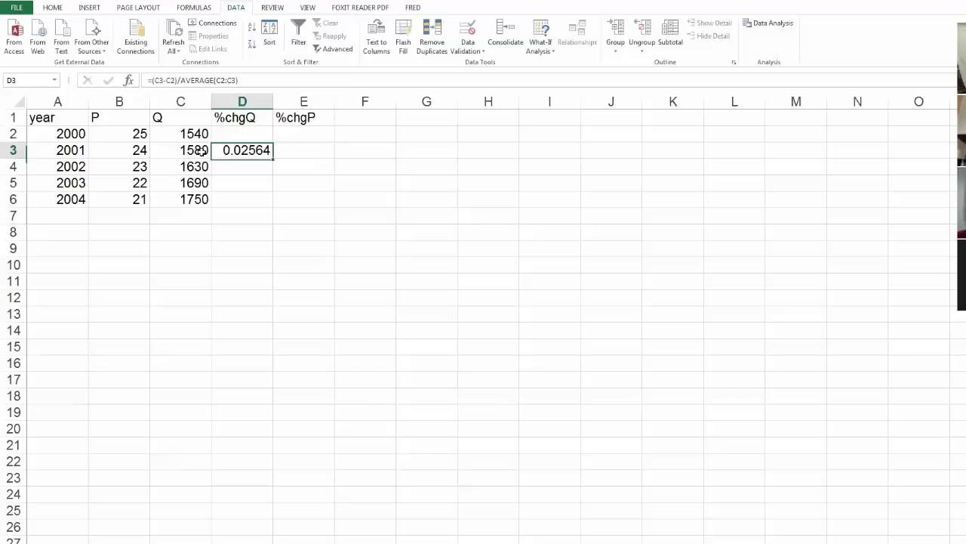
pyautogui.press('Right')
pyautogui.write('=')
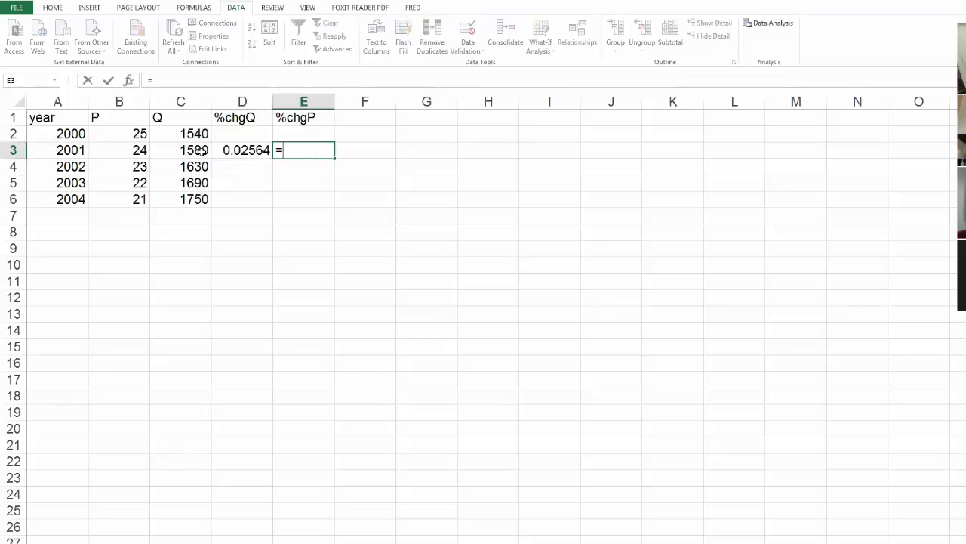
pyautogui.write('(')
# Complete E3 as =(B3-B2)/AVERAGE(B2:B3), giving the 2001 %chgP of -0.04082.
pyautogui.click(114, 149)
pyautogui.write('-')
pyautogui.click(129, 131)
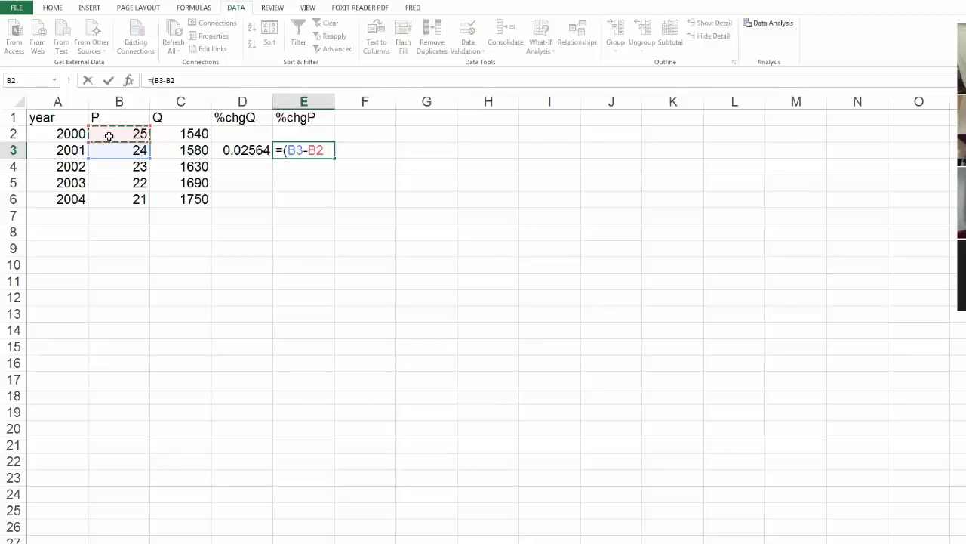
pyautogui.write(')/average(')
pyautogui.moveTo(108, 132); pyautogui.dragTo(111, 148)
pyautogui.write(')')
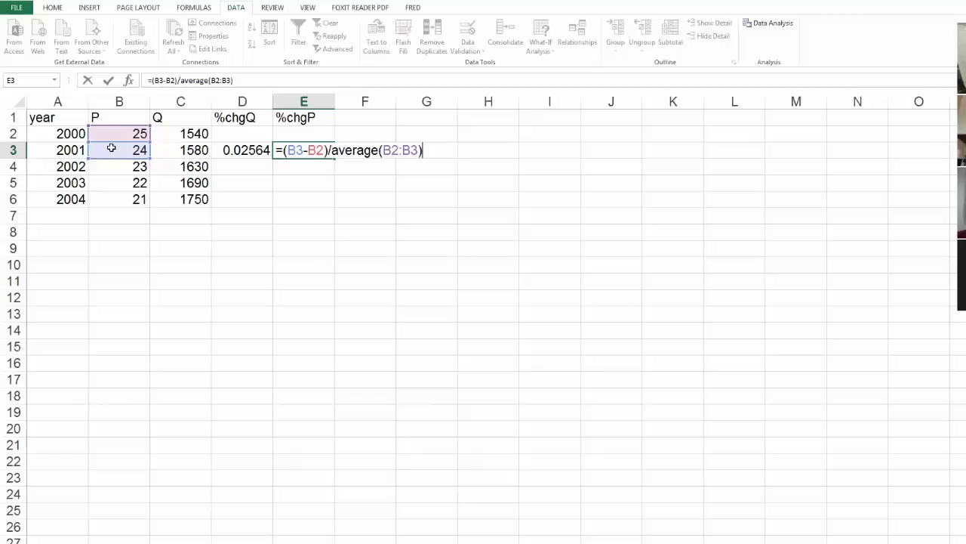
pyautogui.press('Return')
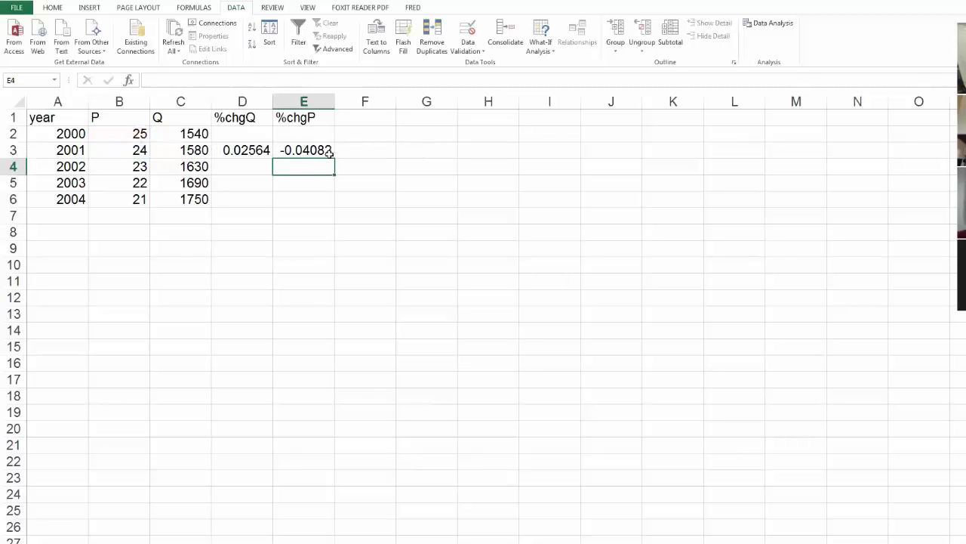
# Add header E in F1 and enter =D3/E3 in F3, returning elasticity -0.62821.
pyautogui.click(349, 122)
pyautogui.write('E')
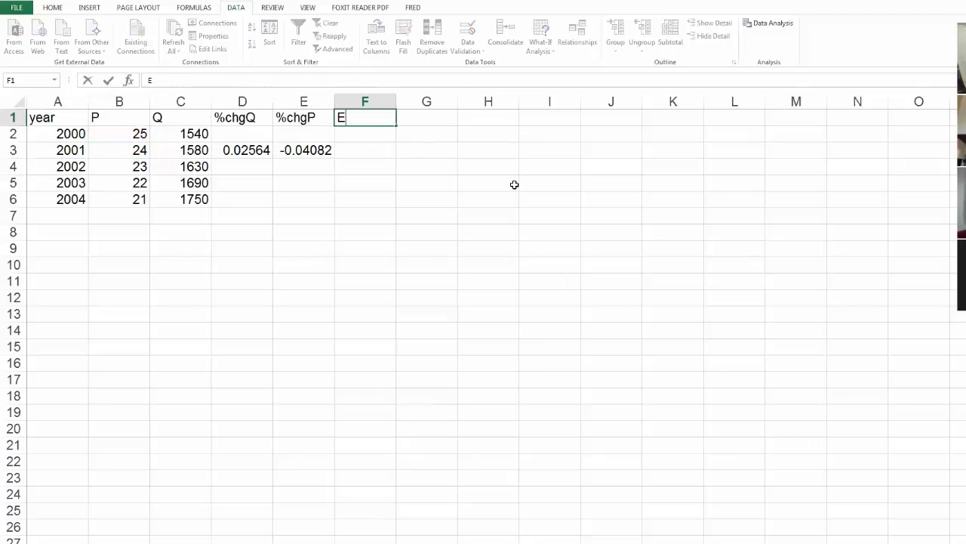
pyautogui.press('Return')
pyautogui.press('Down')
pyautogui.write('=')
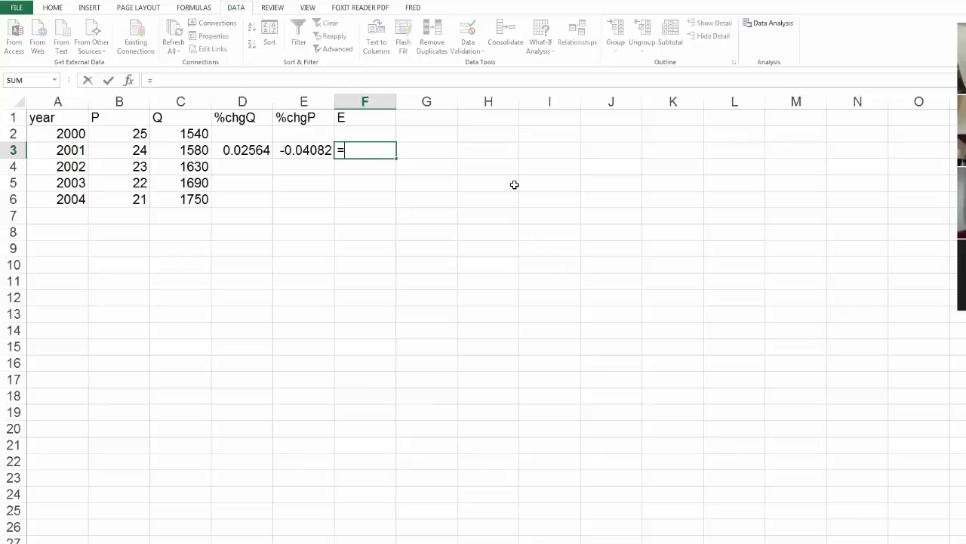
pyautogui.click(236, 149)
pyautogui.write('/')
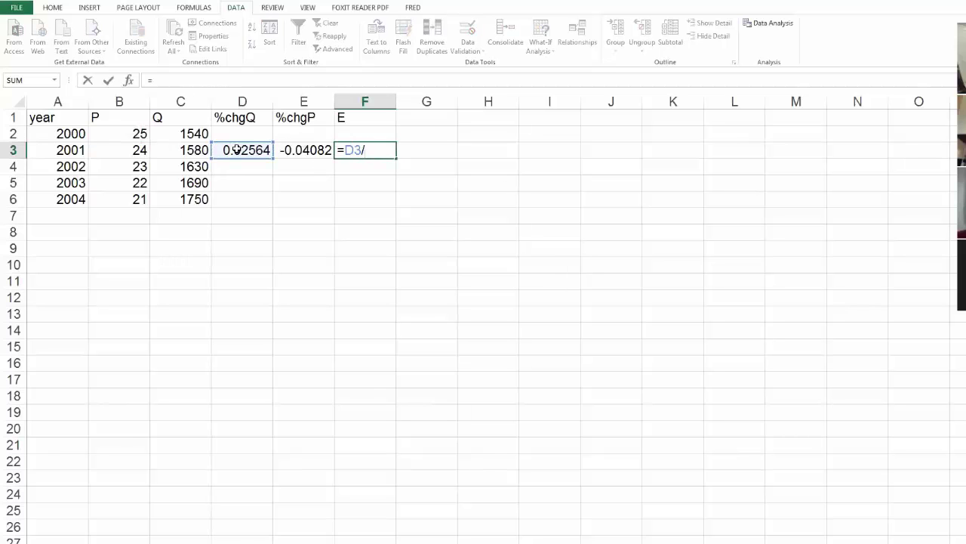
pyautogui.click(312, 151)
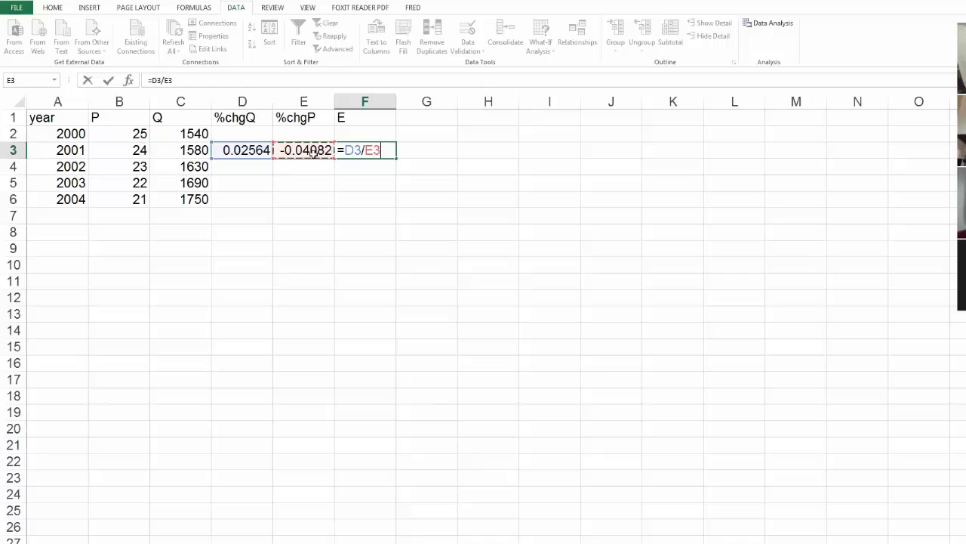
pyautogui.press('Return')
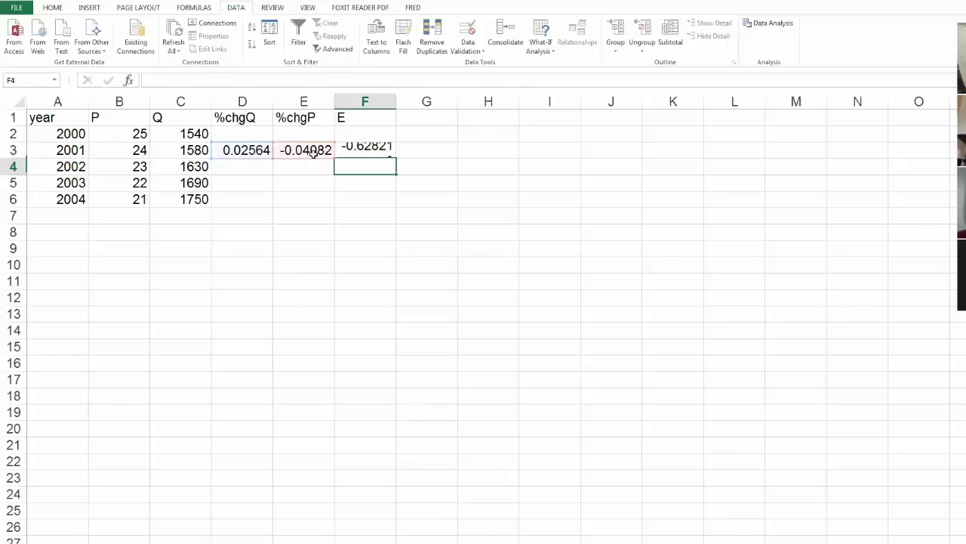
pyautogui.click(342, 150)
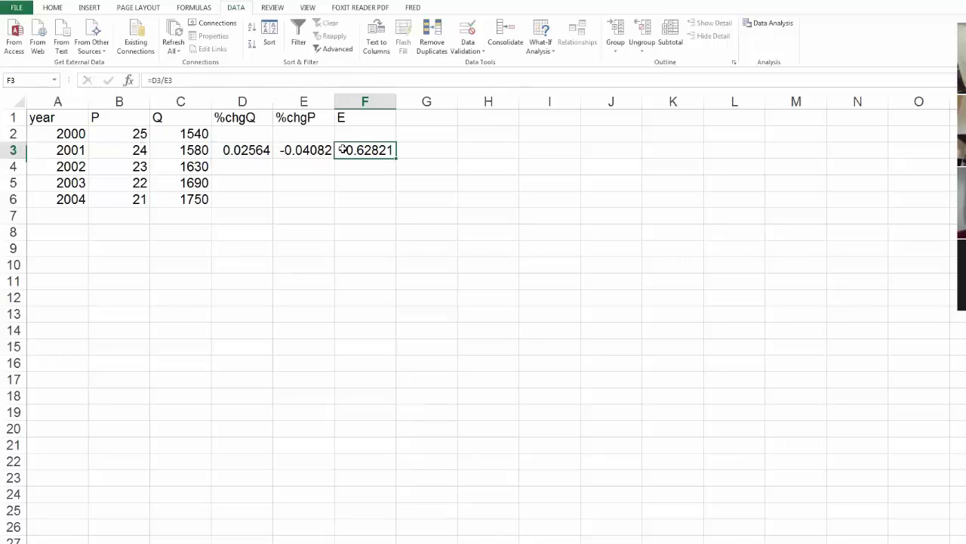
pyautogui.click(408, 152)
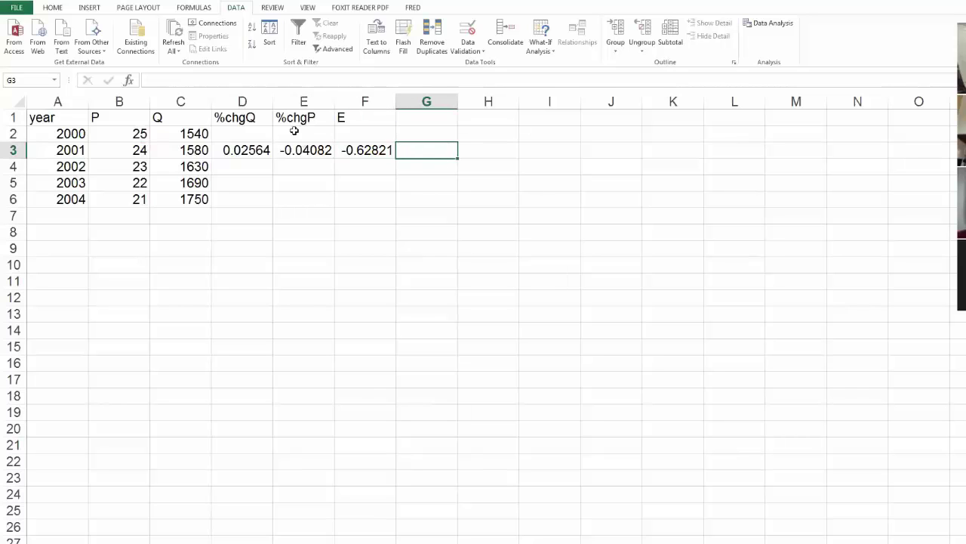
# Start G3 with the quantity part ((C3-C2)/AVERAGE(C2:C3)) divided by a new bracket.
pyautogui.moveTo(250, 120)
pyautogui.mouseDown()
pyautogui.moveTo(280, 148)
pyautogui.moveTo(306, 151)
pyautogui.mouseUp()
pyautogui.click(412, 150)
pyautogui.write('=((')
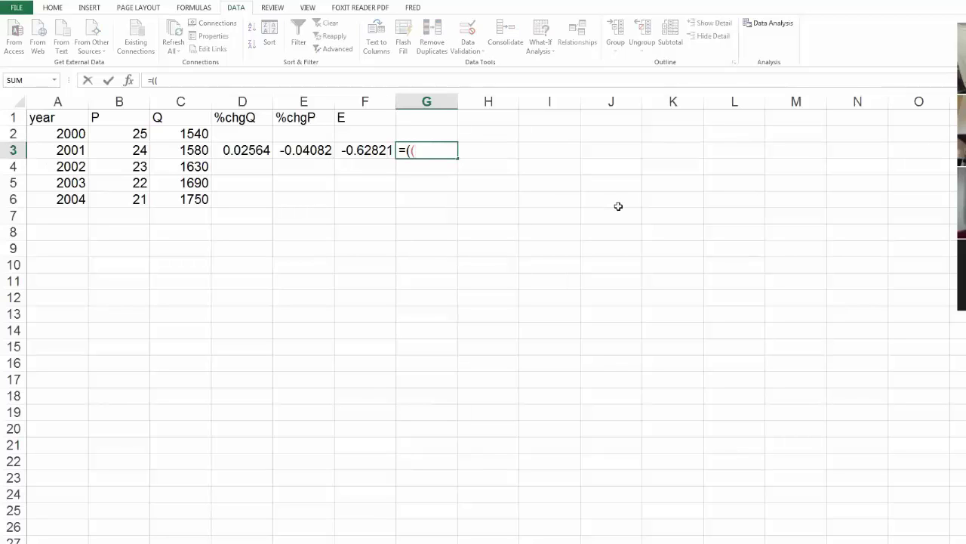
pyautogui.click(181, 149)
pyautogui.write('-')
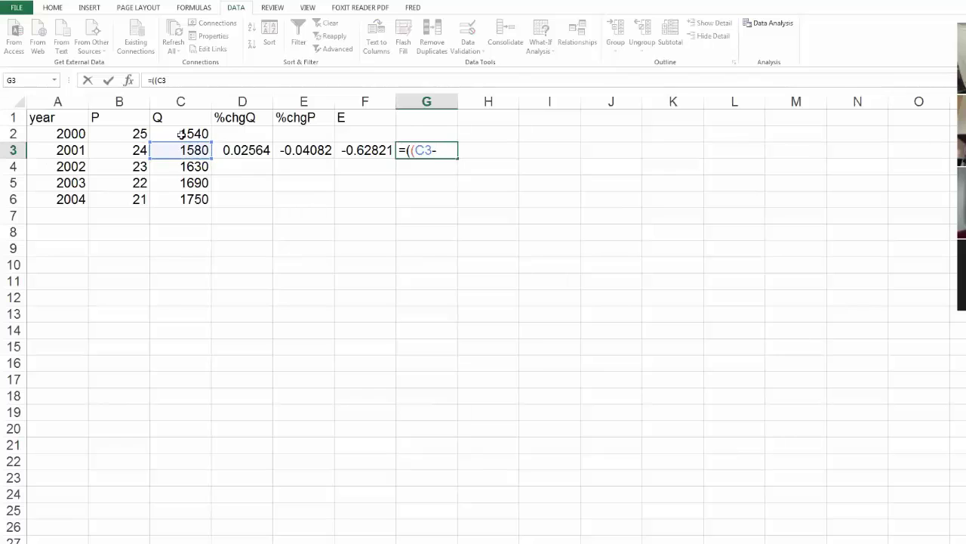
pyautogui.click(181, 134)
pyautogui.write(')/avera')
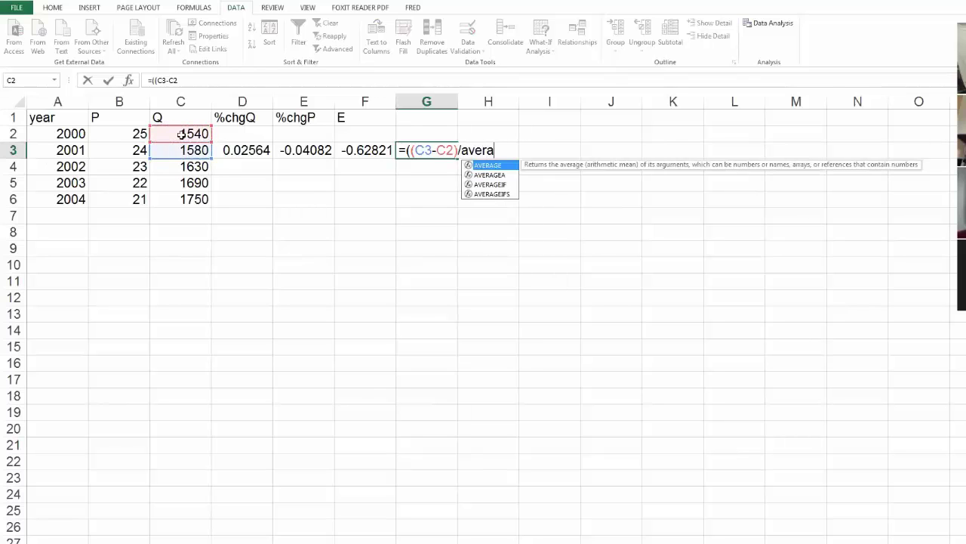
pyautogui.write('ge(')
pyautogui.moveTo(182, 134); pyautogui.dragTo(187, 147)
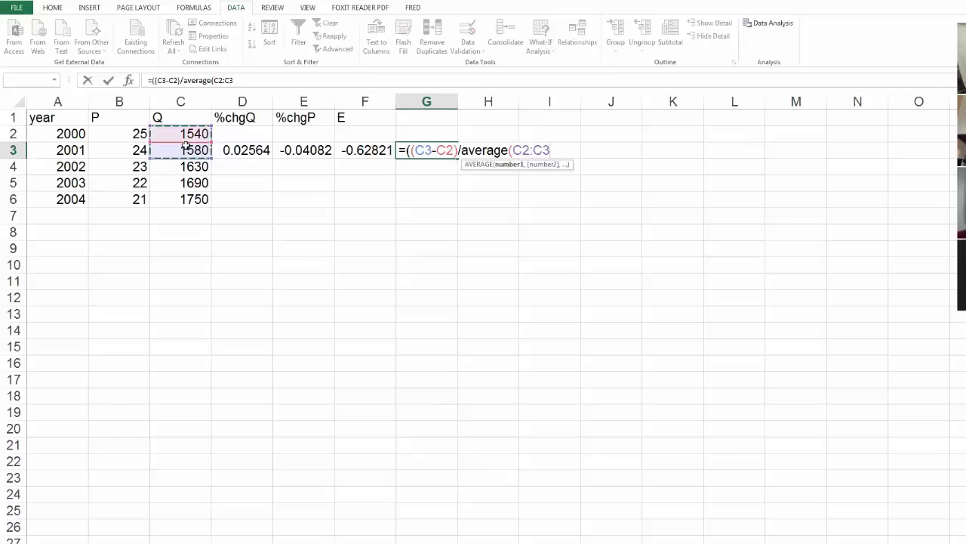
pyautogui.write('))')
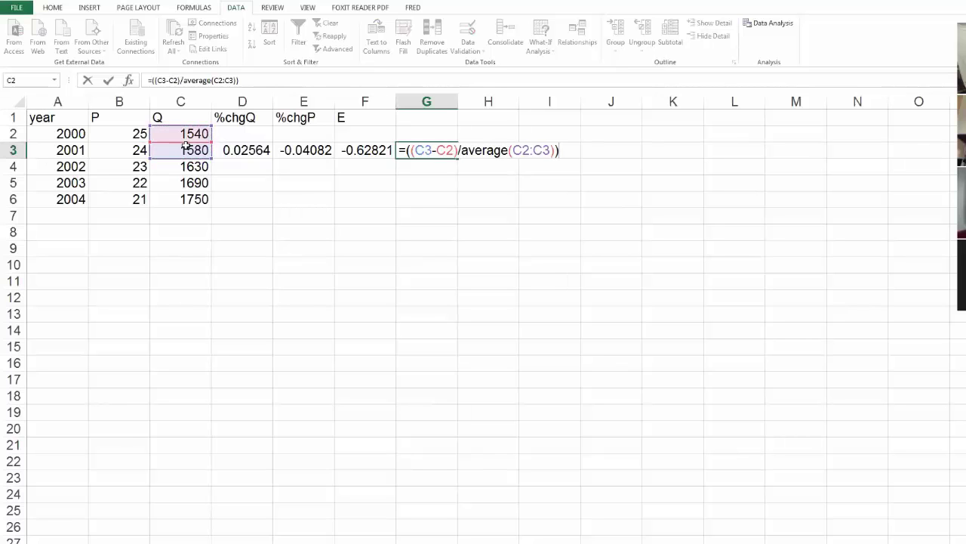
pyautogui.write('/((')
# Finish G3 with the price part (B3-B2)/AVERAGE(B2:B3), returning -0.62821.
pyautogui.click(128, 151)
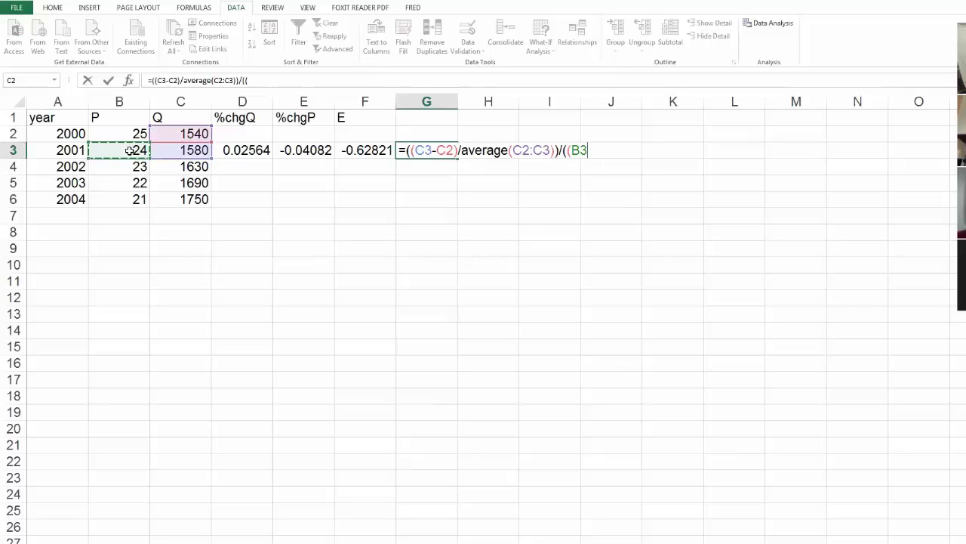
pyautogui.write('-')
pyautogui.click(120, 134)
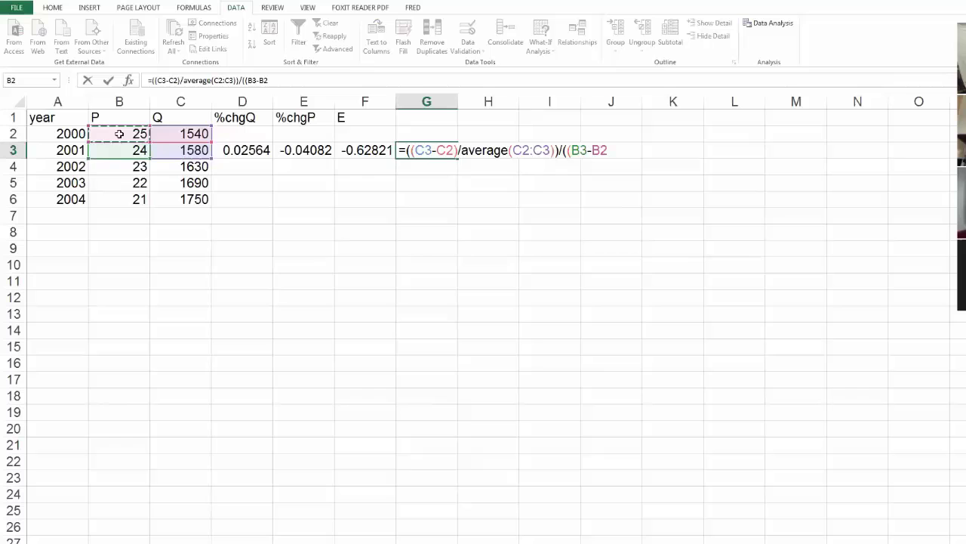
pyautogui.write(')/aver')
pyautogui.press('Tab')
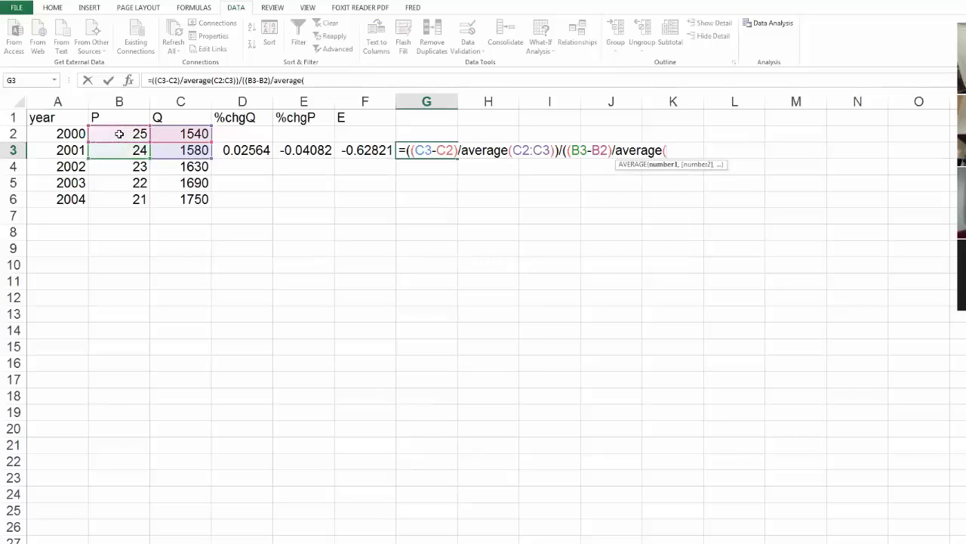
pyautogui.moveTo(119, 134); pyautogui.dragTo(122, 148)
pyautogui.write('))')
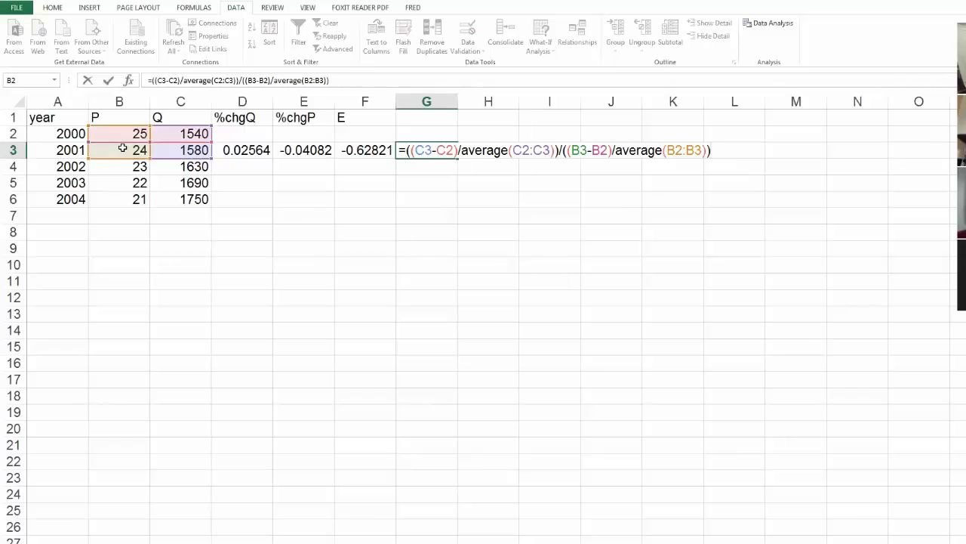
pyautogui.press('Return')
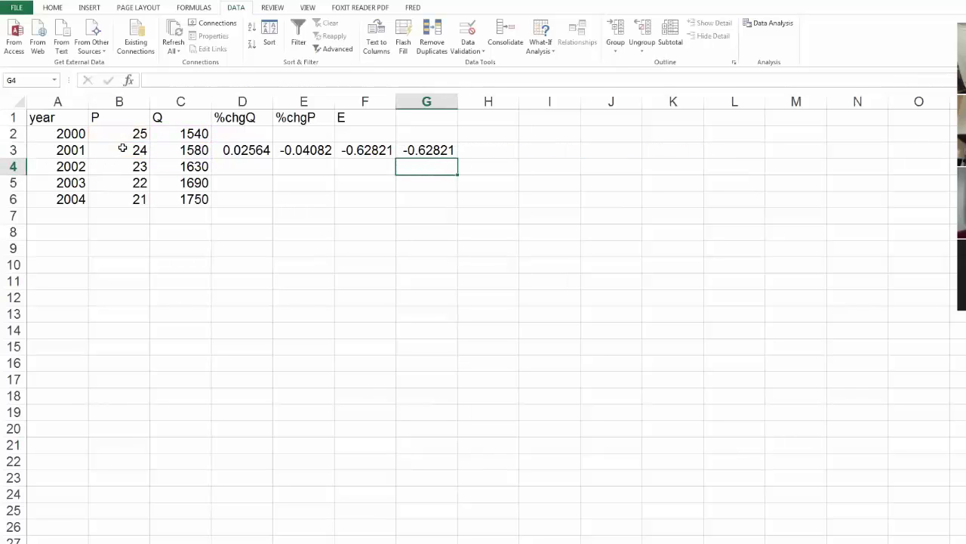
# Select the 2001 results in D3:F3 and briefly consult the Word assignment.
pyautogui.moveTo(241, 149); pyautogui.dragTo(340, 149)
pyautogui.click(371, 149)
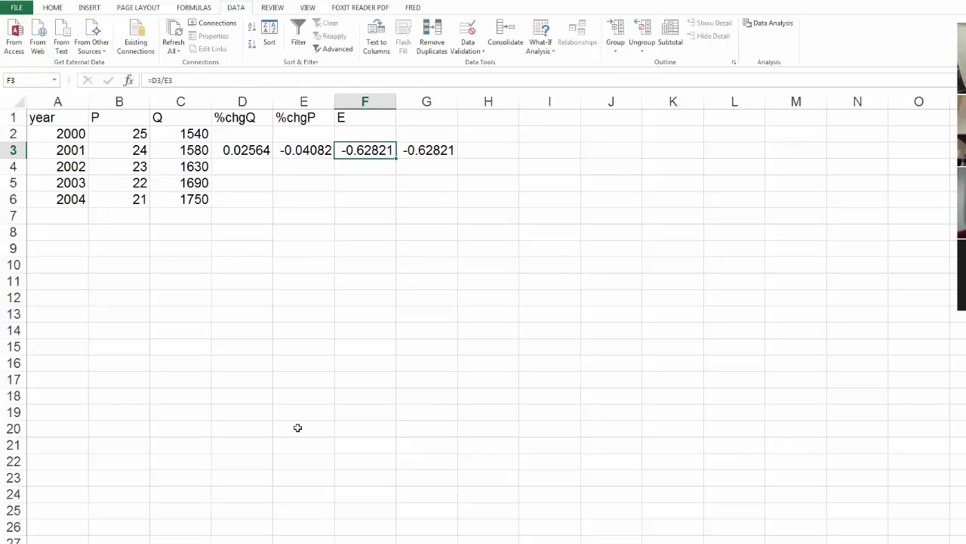
pyautogui.hotkey('alt', 'Tab')
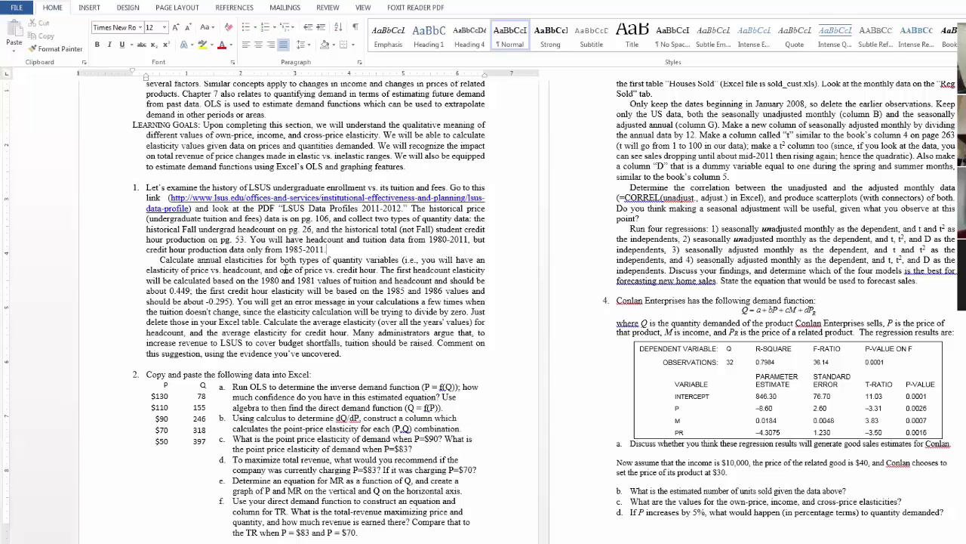
pyautogui.hotkey('alt', 'Tab')
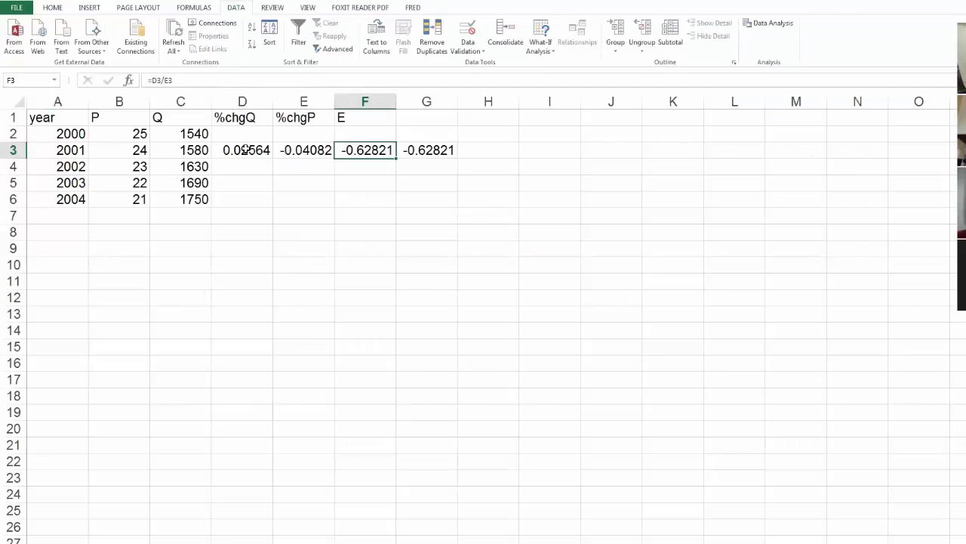
# Fill D3:G3 down to row 6, giving elasticities -0.73209, -0.81325 and -0.75.
pyautogui.moveTo(245, 150); pyautogui.dragTo(394, 212)
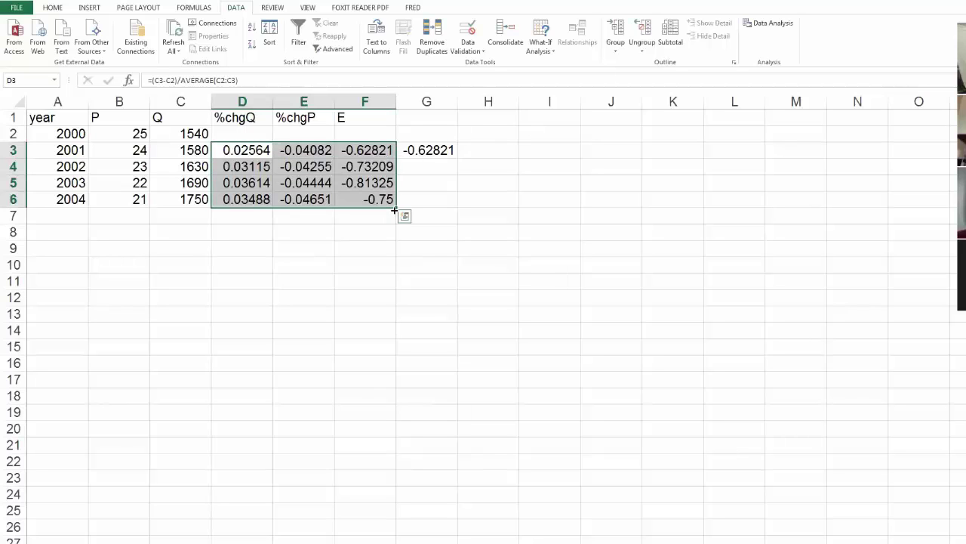
pyautogui.click(387, 221)
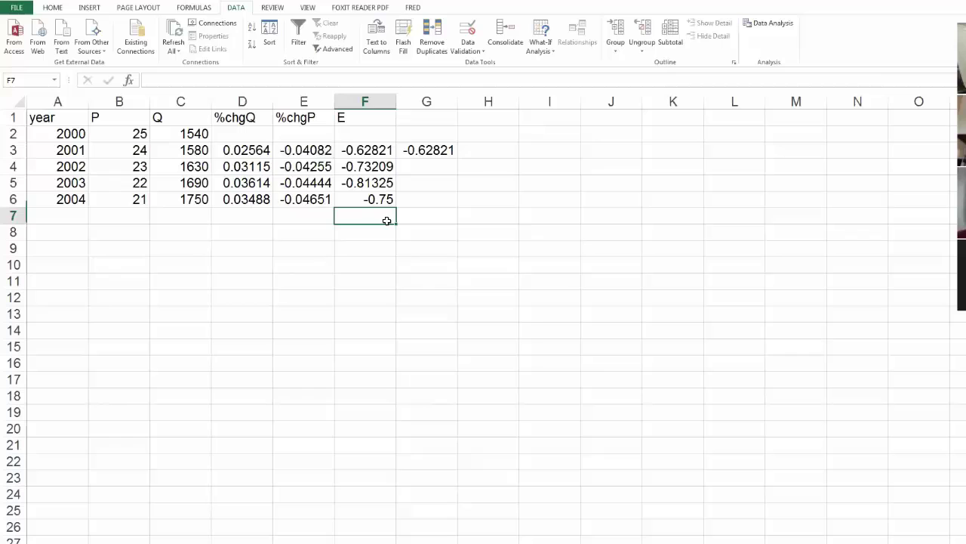
pyautogui.click(418, 151)
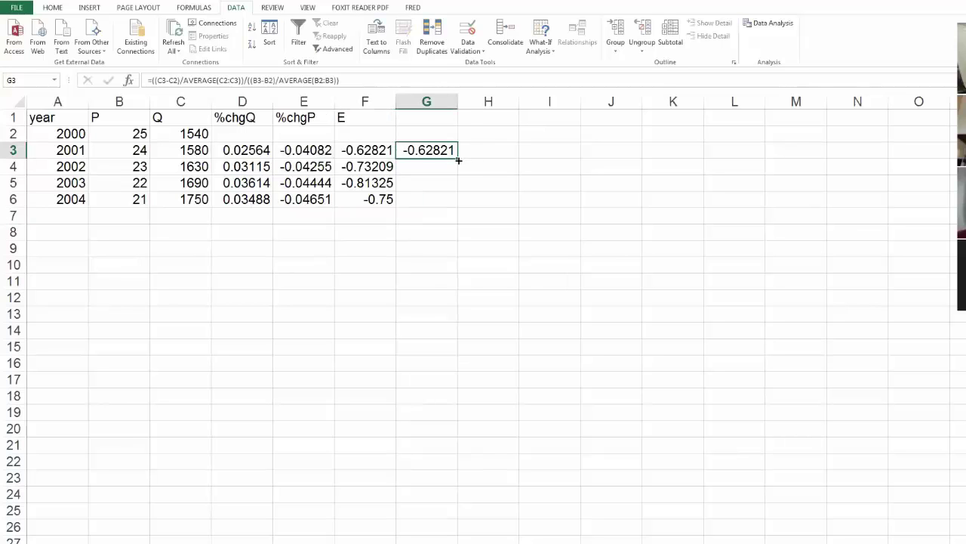
pyautogui.moveTo(459, 160); pyautogui.dragTo(458, 203)
pyautogui.click(427, 218)
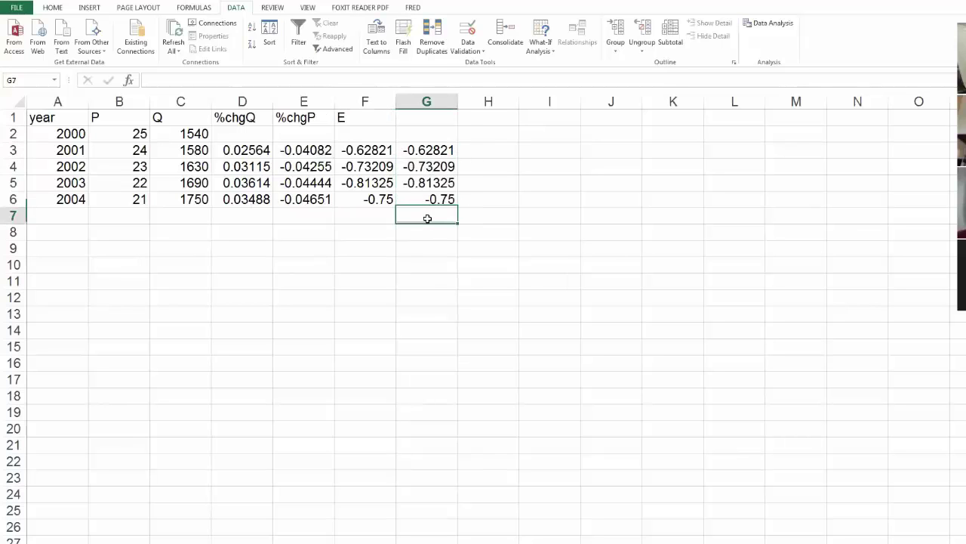
pyautogui.click(249, 150)
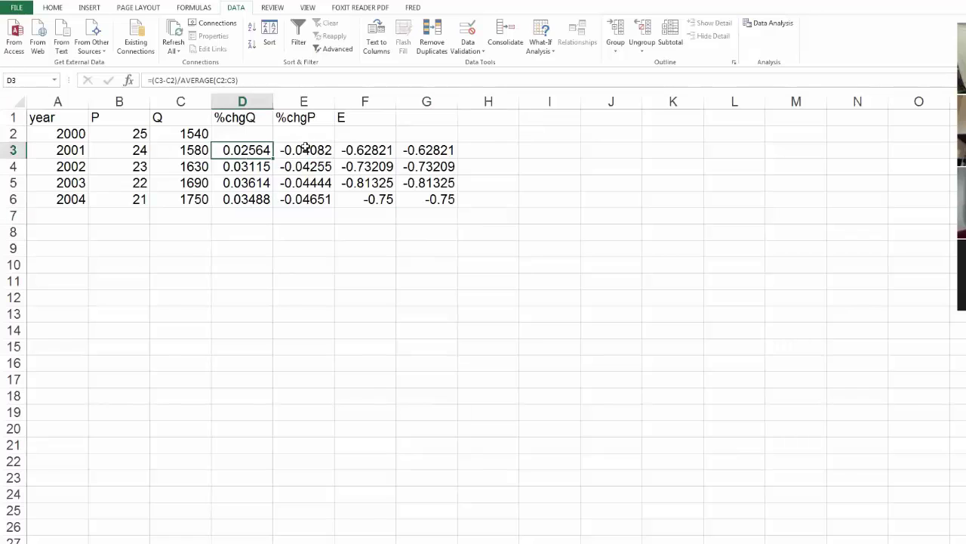
# Add helper headers chgQ, avgQ and %chgQ in H1:J1.
pyautogui.click(306, 148)
pyautogui.click(256, 150)
pyautogui.click(490, 122)
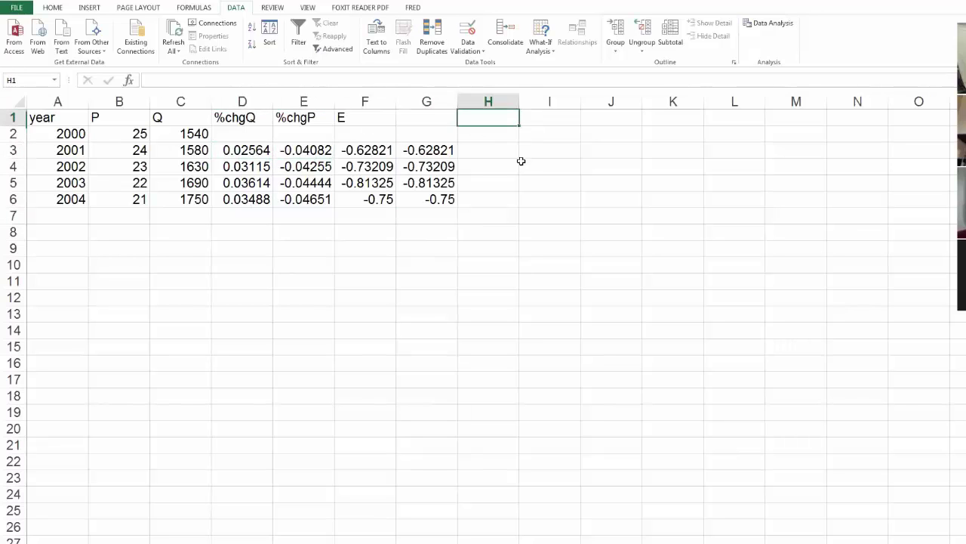
pyautogui.write('chg')
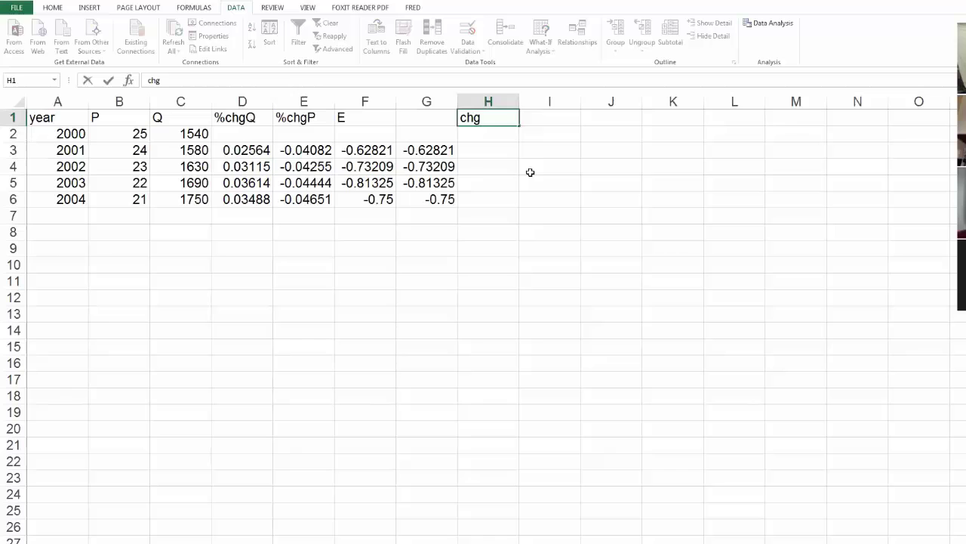
pyautogui.write('Q')
pyautogui.press('Tab')
pyautogui.write('avg')
pyautogui.press('BackSpace')
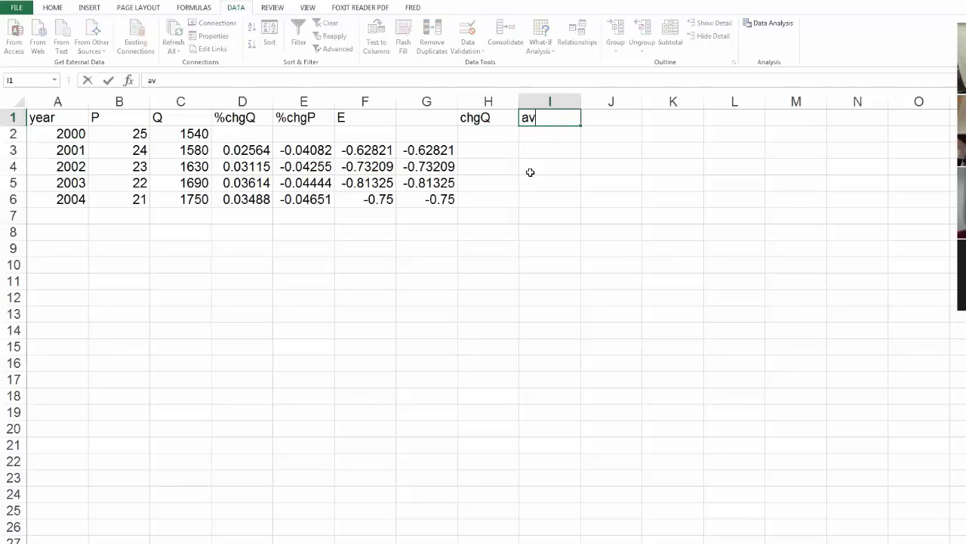
pyautogui.write('gQ')
pyautogui.press('Tab')
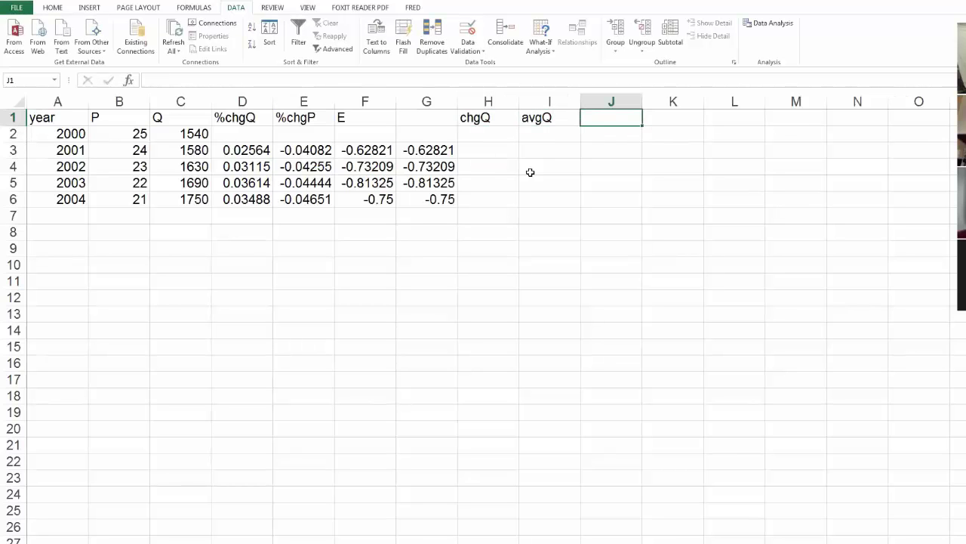
pyautogui.write('%')
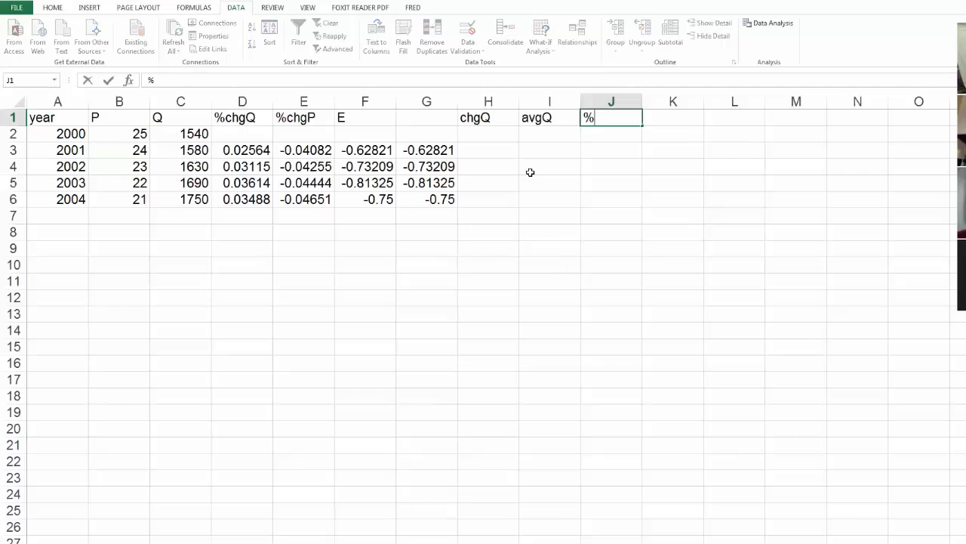
pyautogui.write('chg!Q')
pyautogui.press('Return')
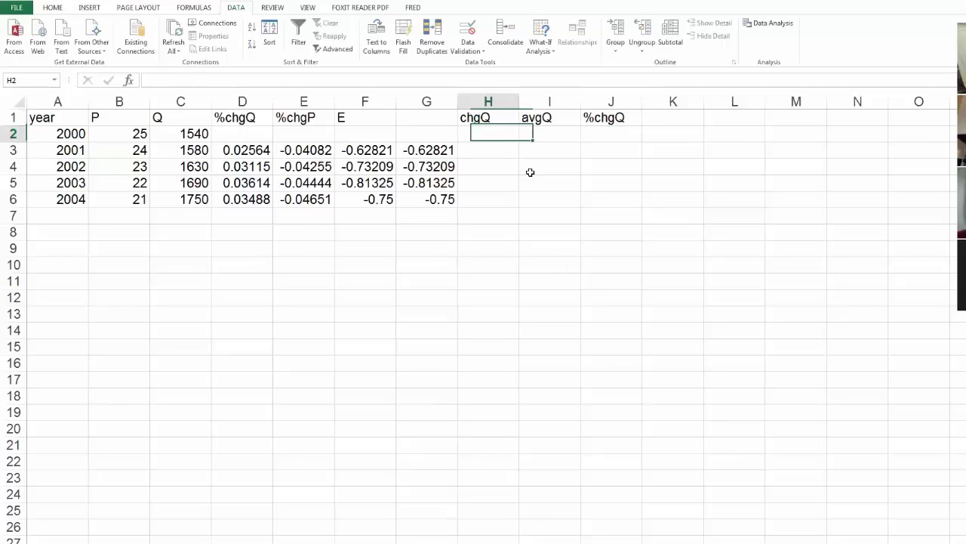
# Enter =C3-C2 in H3 (40) and =AVERAGE(C2:C3) in I3 (1560).
pyautogui.press('Down')
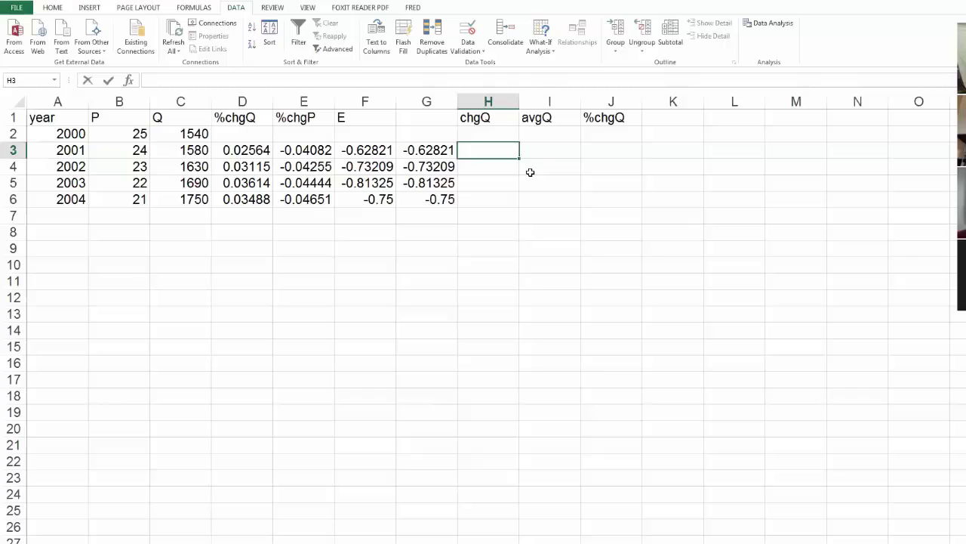
pyautogui.write('=')
pyautogui.click(186, 150)
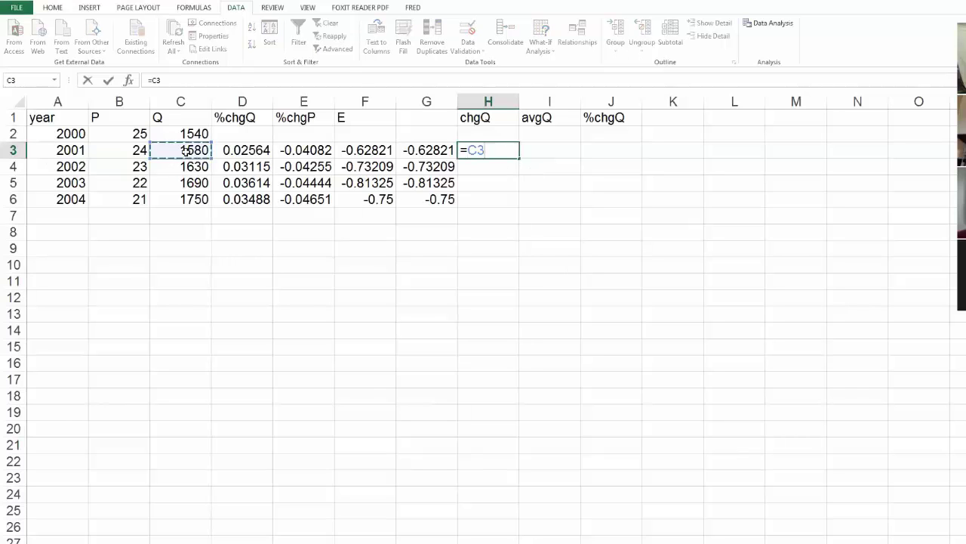
pyautogui.write('-')
pyautogui.click(187, 134)
pyautogui.press('Tab')
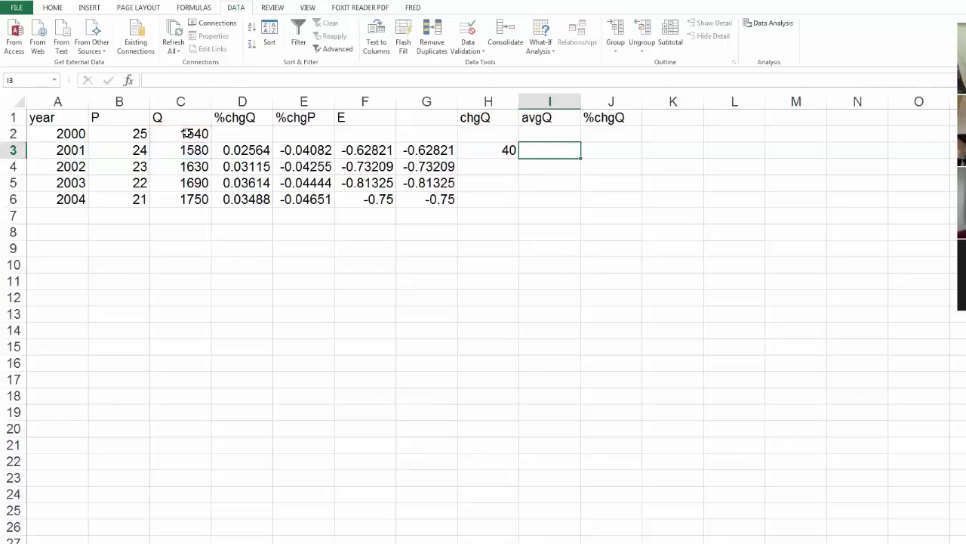
pyautogui.write('=average(')
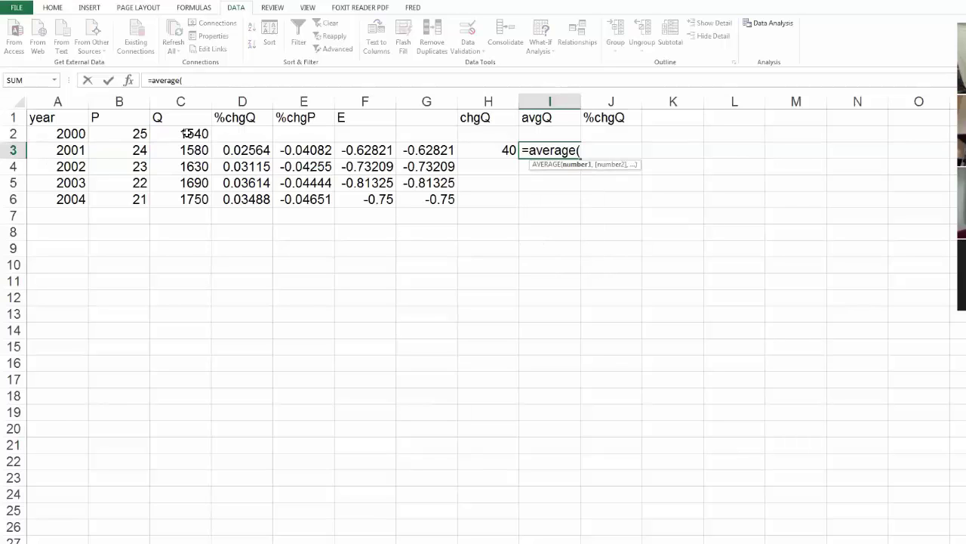
pyautogui.moveTo(186, 133); pyautogui.dragTo(186, 143)
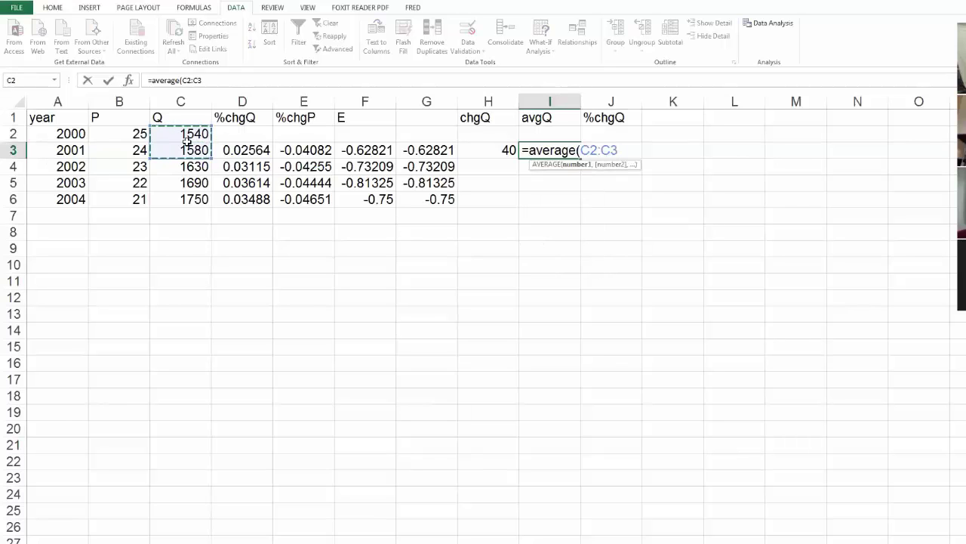
pyautogui.write(')')
pyautogui.press('Return')
pyautogui.press('Up')
pyautogui.press('Right')
pyautogui.press('Right')
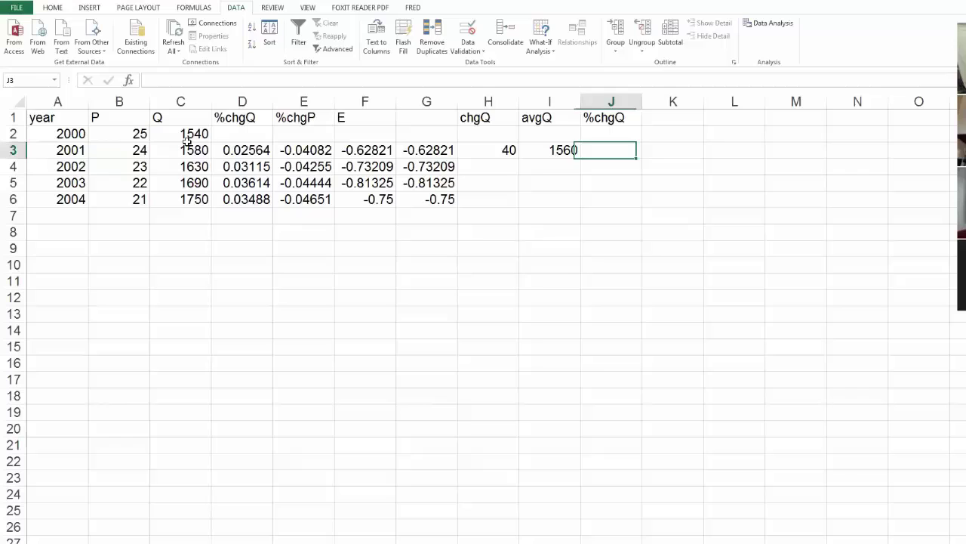
# Enter =H3/I3 in J3, giving 0.02564, and confirm it matches D3.
pyautogui.write('=')
pyautogui.click(473, 149)
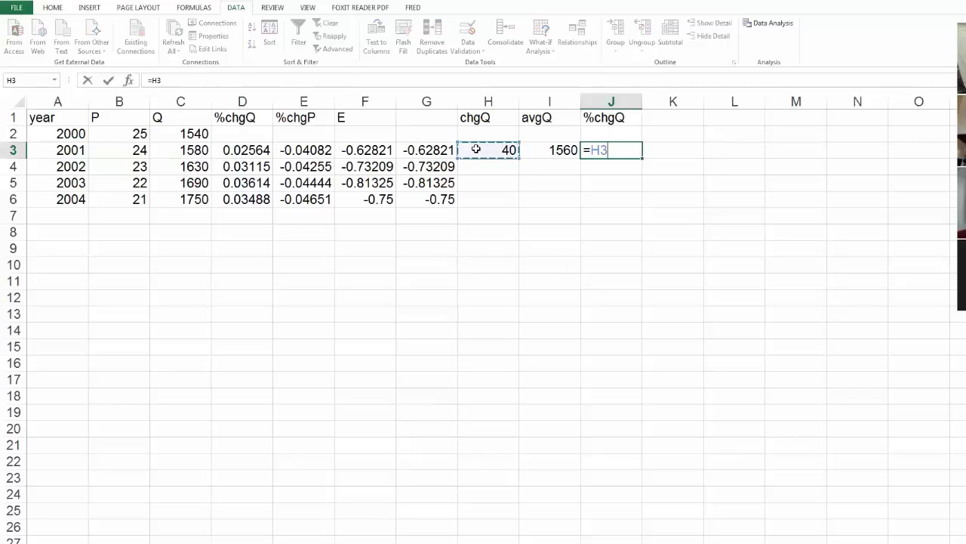
pyautogui.write('/')
pyautogui.click(566, 149)
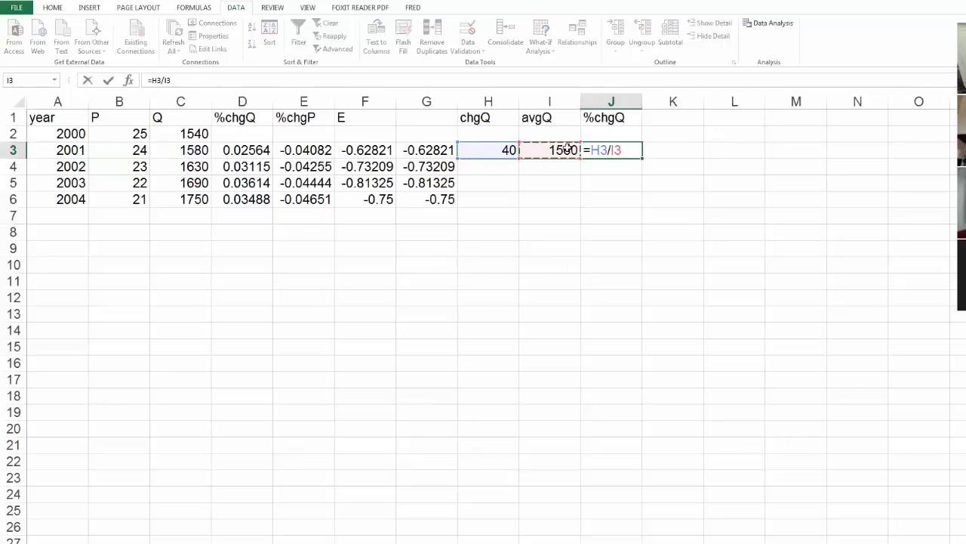
pyautogui.press('Tab')
pyautogui.click(613, 148)
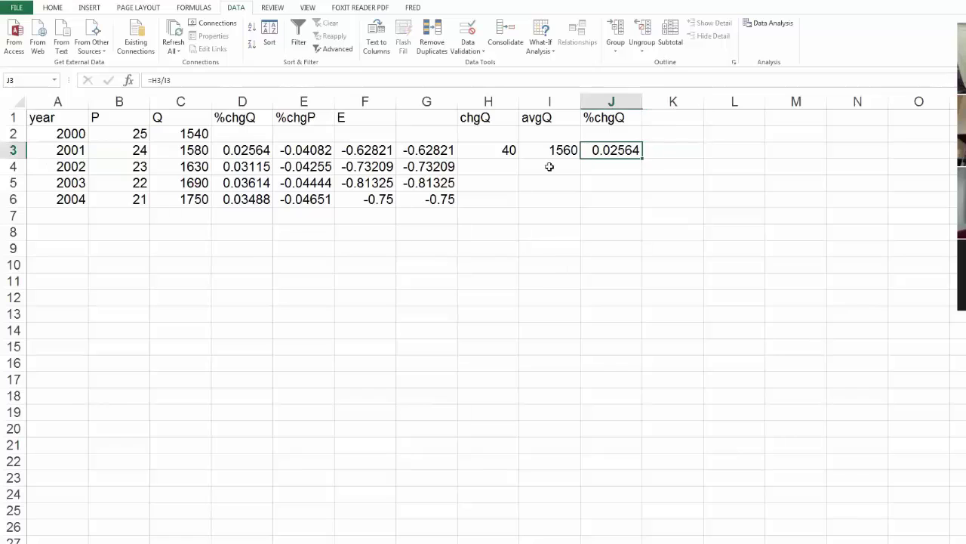
pyautogui.click(234, 149)
pyautogui.click(619, 149)
pyautogui.click(265, 149)
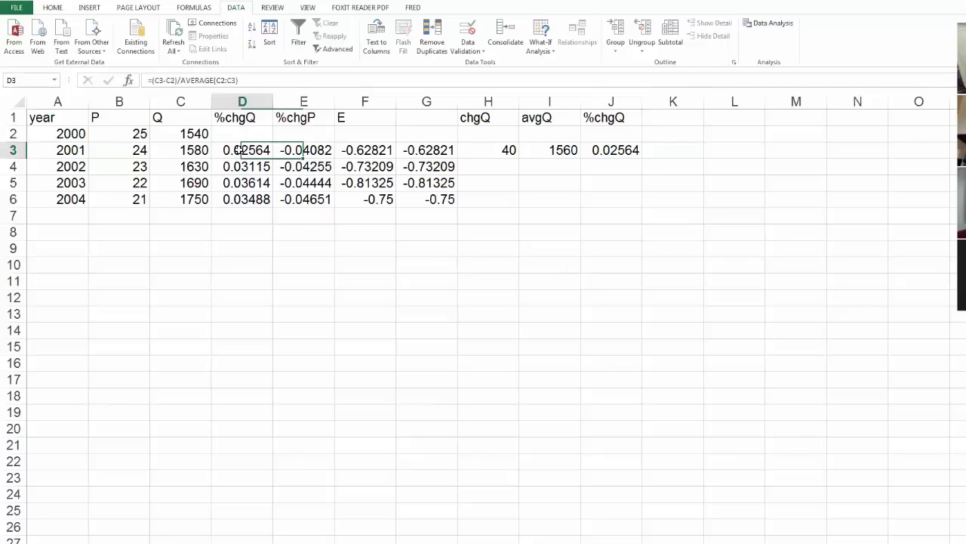
pyautogui.click(611, 148)
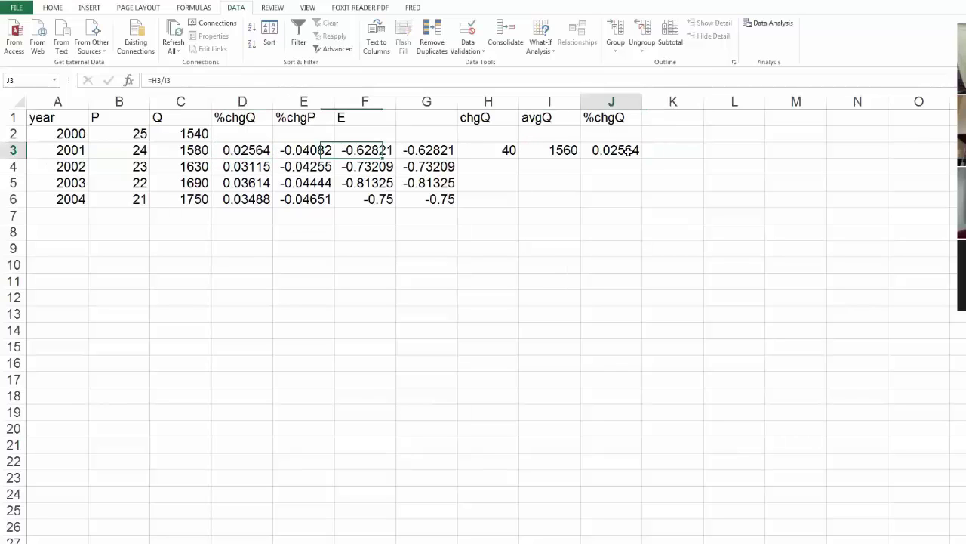
pyautogui.moveTo(445, 149); pyautogui.dragTo(446, 183)
pyautogui.click(504, 170)
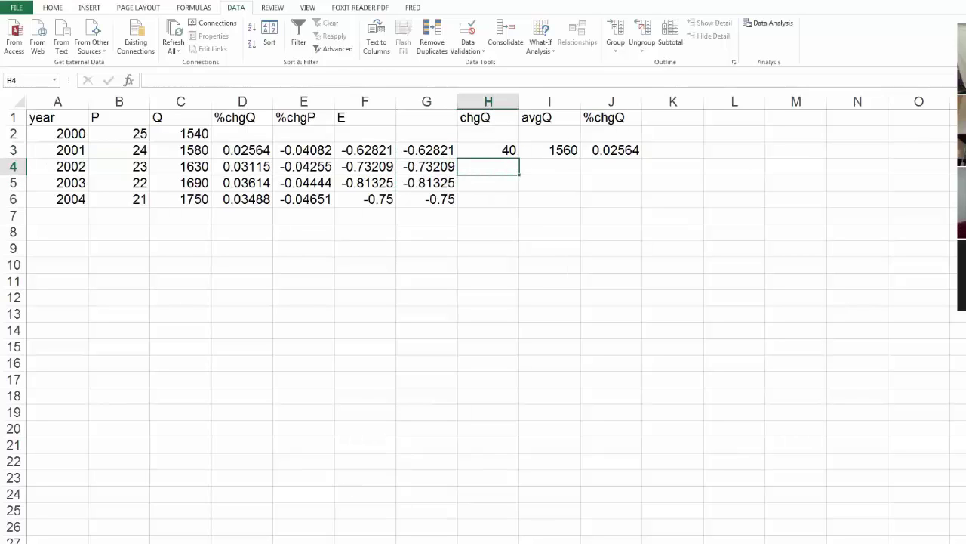
pyautogui.hotkey('alt', 'Tab')
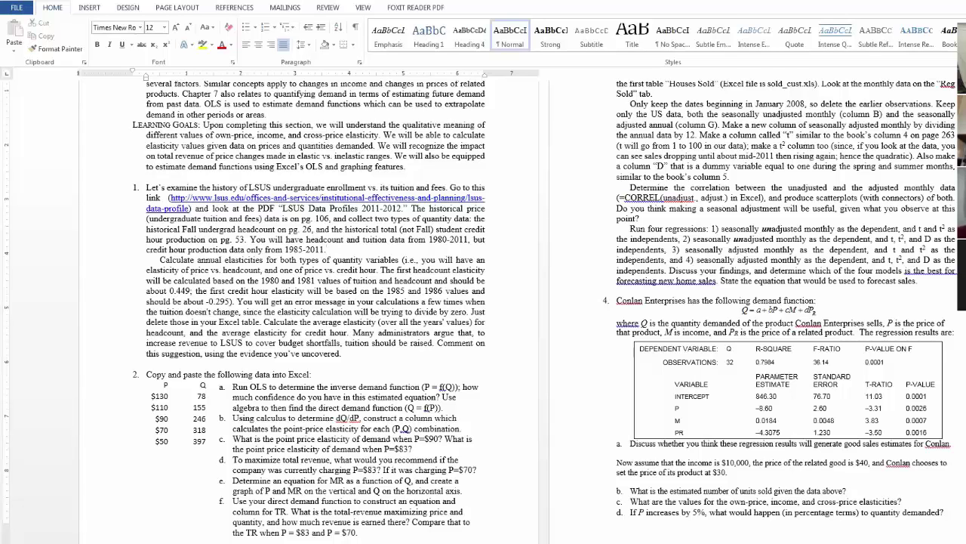
pyautogui.hotkey('alt', 'Tab')
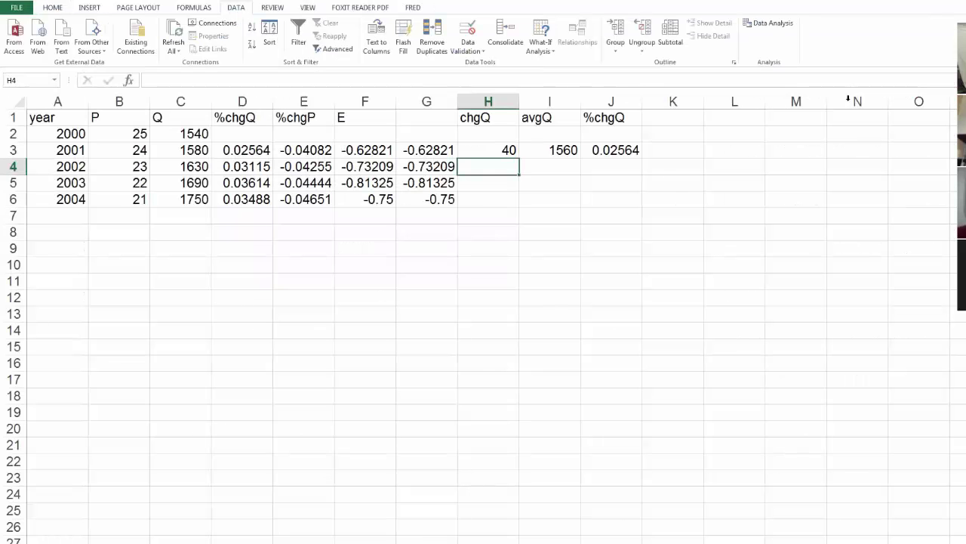
# Enter =AVERAGE(F3:F6) in F8, giving an average elasticity of -0.73089.
pyautogui.click(368, 151)
pyautogui.hotkey('ctrl', 'shift', 'Down')
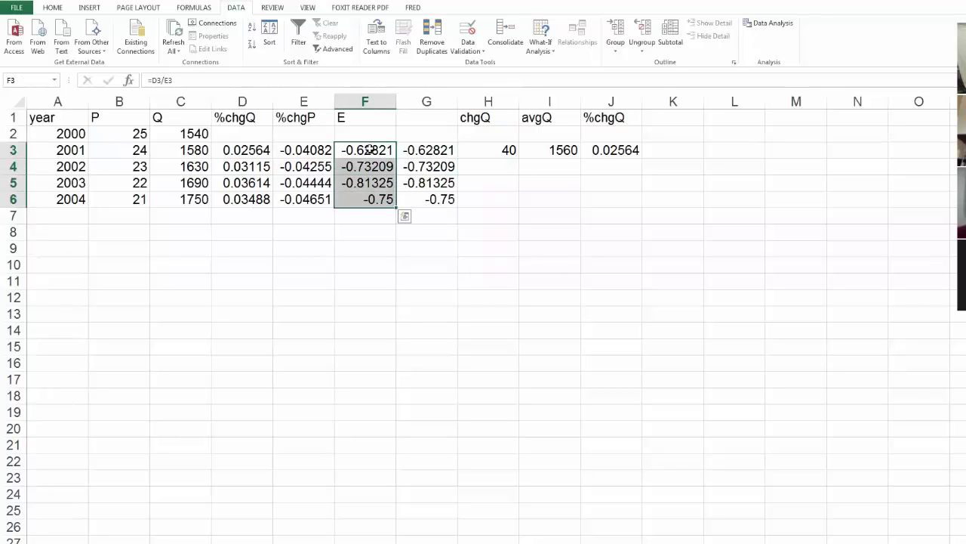
pyautogui.click(367, 229)
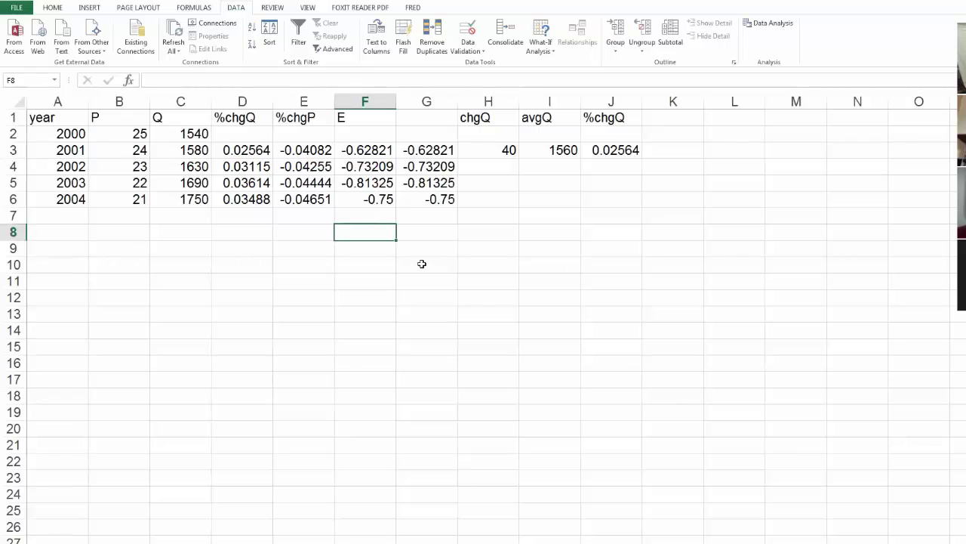
pyautogui.write('=average')
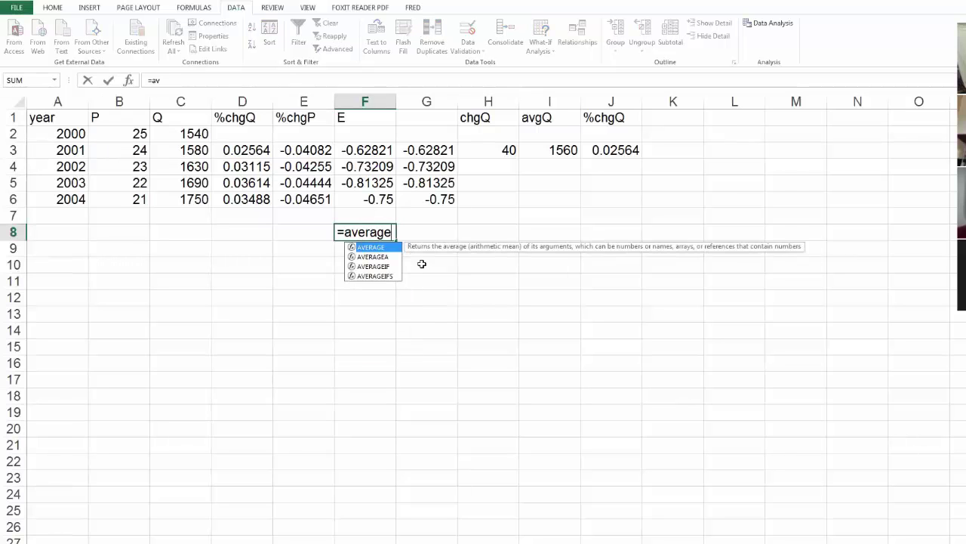
pyautogui.write('(')
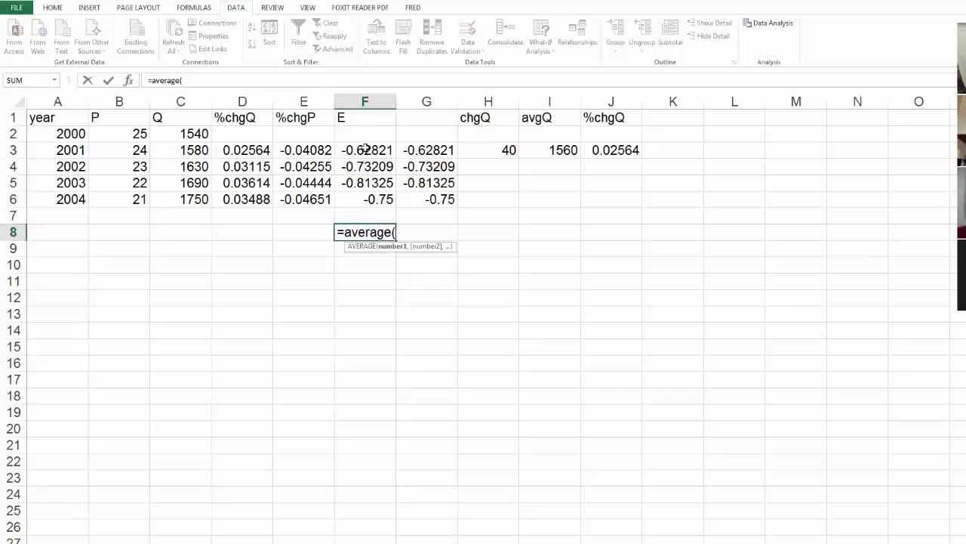
pyautogui.moveTo(365, 150); pyautogui.dragTo(362, 201)
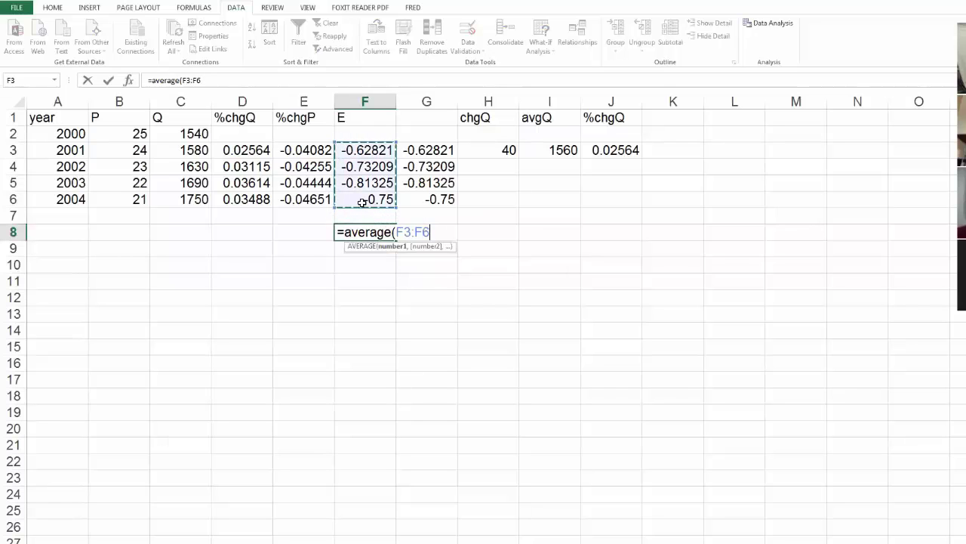
pyautogui.write(')')
pyautogui.hotkey('ctrl', 'Return')
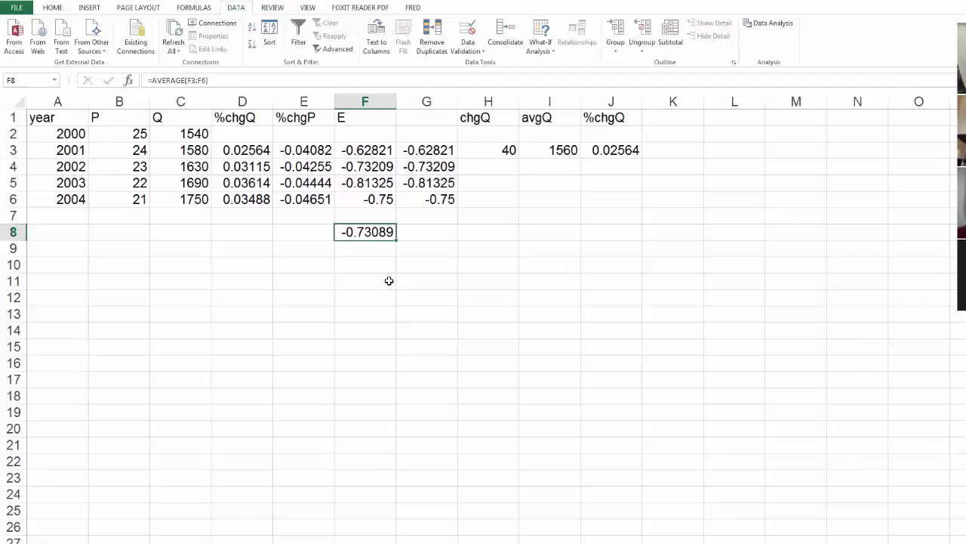
# Review the %chgQ formula in D3, then switch to the elasticity lecture slides.
pyautogui.press('Up')
pyautogui.press('Up')
pyautogui.press('Up')
pyautogui.press('Up')
pyautogui.press('Up')
pyautogui.press('Right')
pyautogui.press('Left')
pyautogui.press('Left')
pyautogui.press('Left')
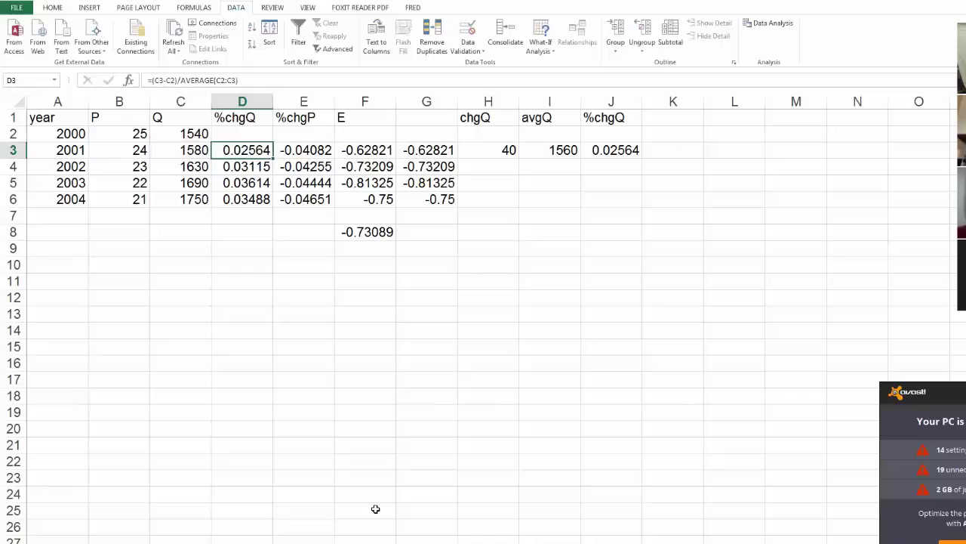
pyautogui.hotkey('alt', 'Tab')
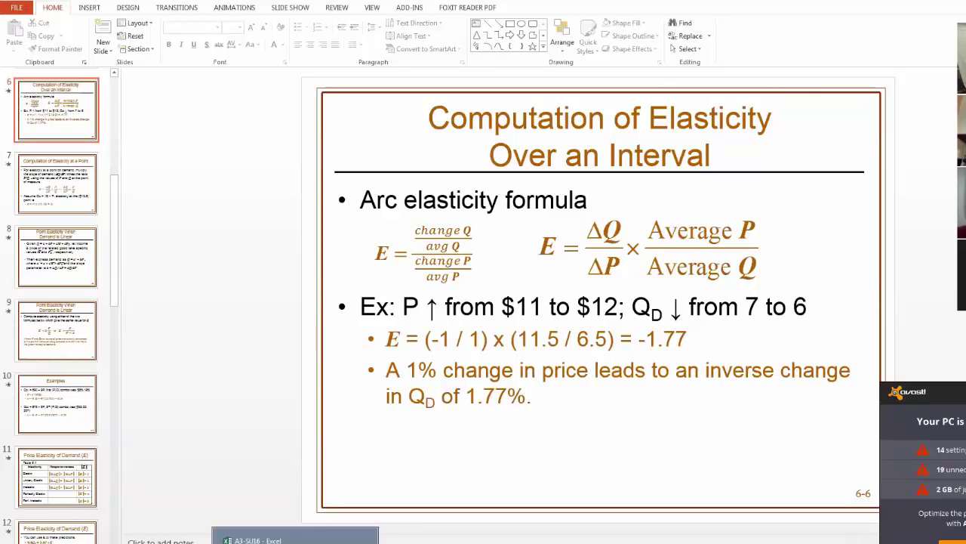
# Compare the worksheet's %chgP column with the slide's arc elasticity formula, then return to the slide.
pyautogui.click(295, 537)
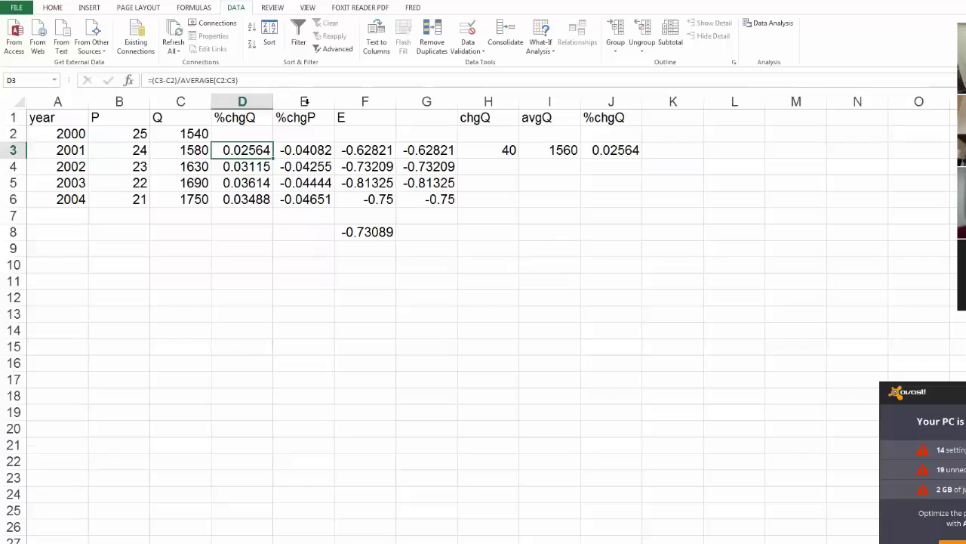
pyautogui.moveTo(305, 118); pyautogui.dragTo(305, 199)
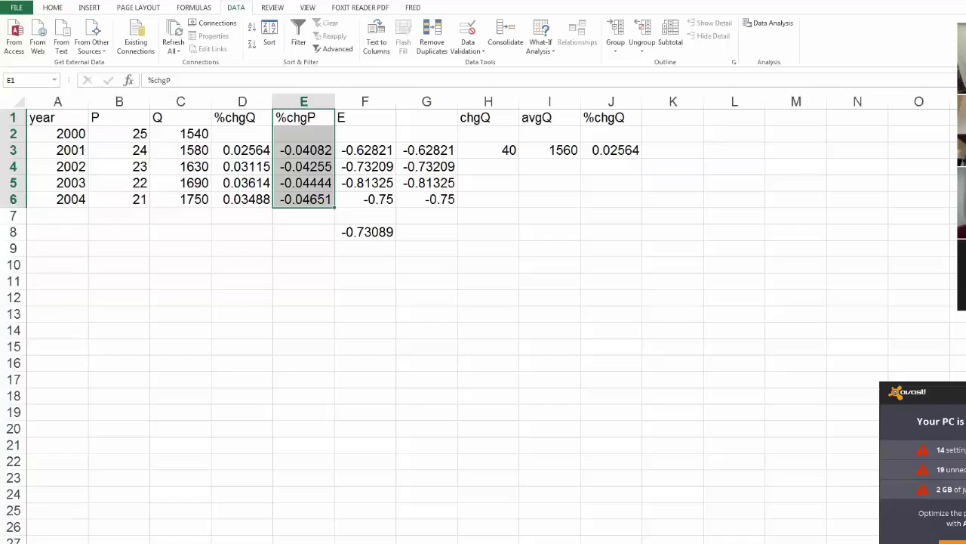
pyautogui.hotkey('alt', 'Tab')
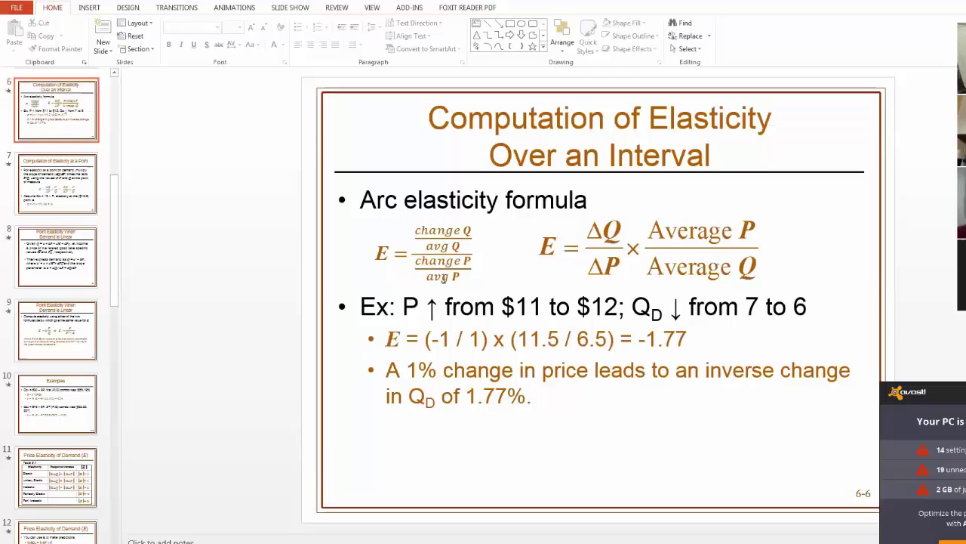
# Check the first elasticity formula in F3 and leave it unchanged.
pyautogui.hotkey('alt', 'Tab')
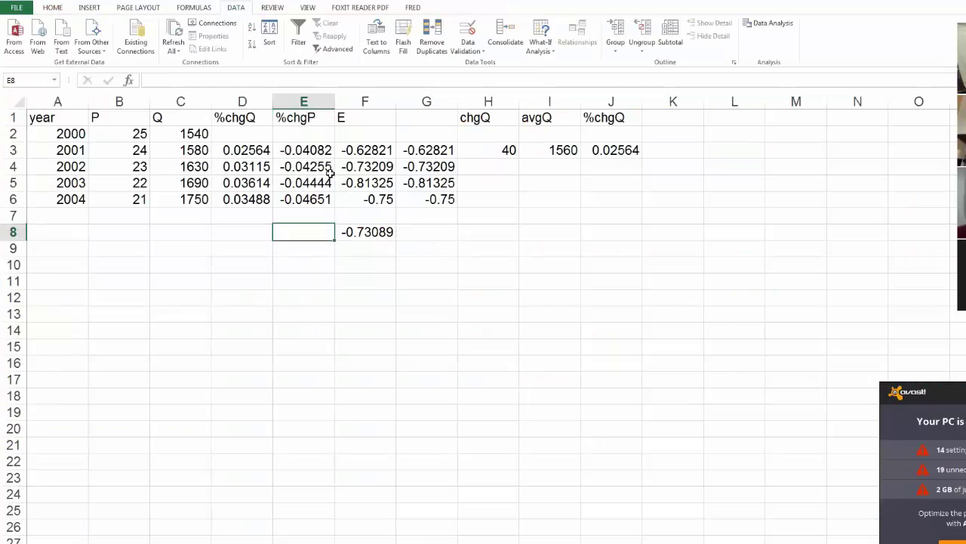
pyautogui.click(360, 149)
pyautogui.press('F2')
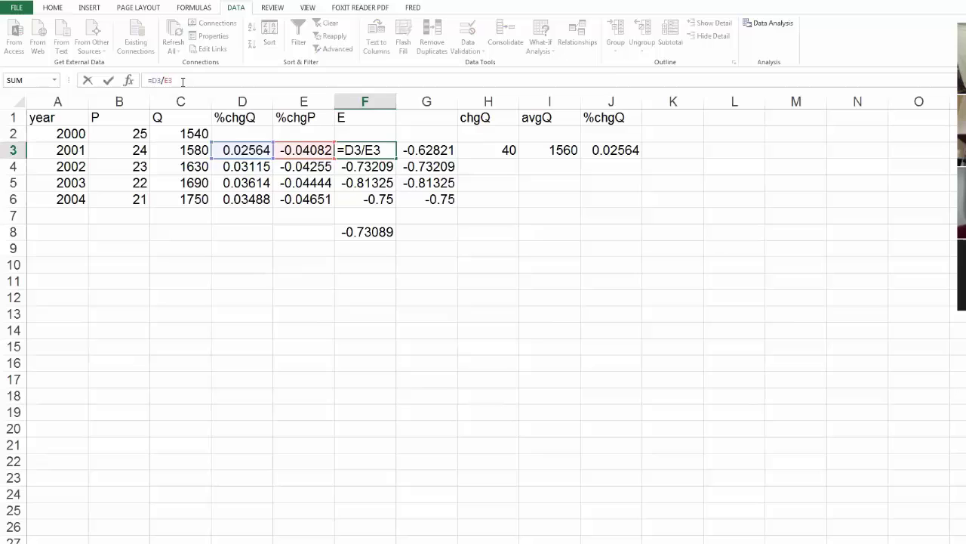
pyautogui.press('Return')
# Move the average elasticity -0.73089 from F8 to H8 and extend year, P and Q to 2020.
pyautogui.hotkey('alt', 'Tab')
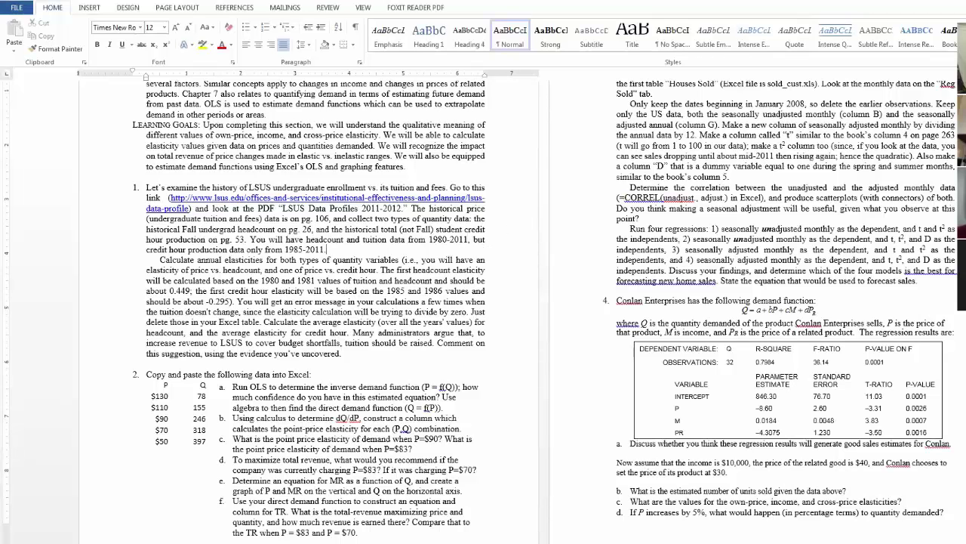
pyautogui.hotkey('alt', 'Tab')
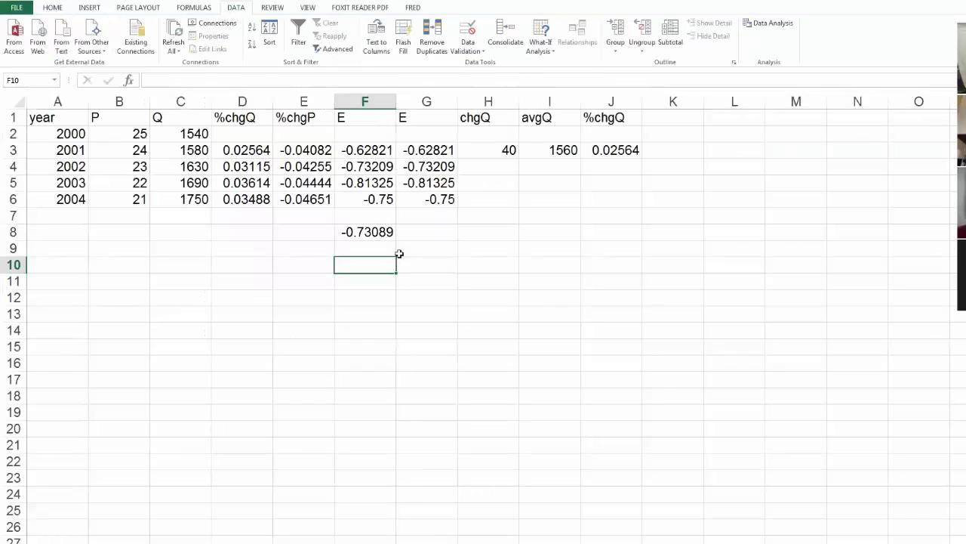
pyautogui.click(351, 235)
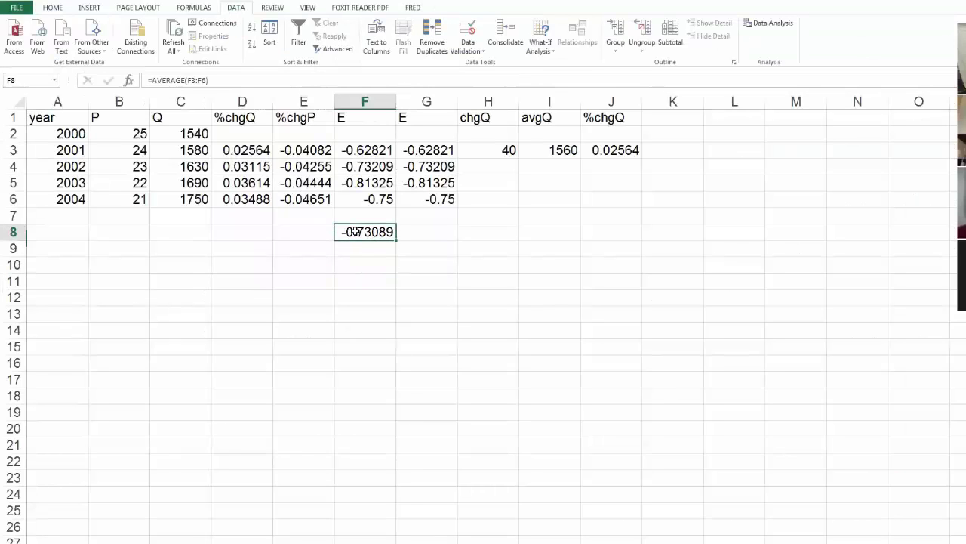
pyautogui.moveTo(396, 246); pyautogui.dragTo(519, 246)
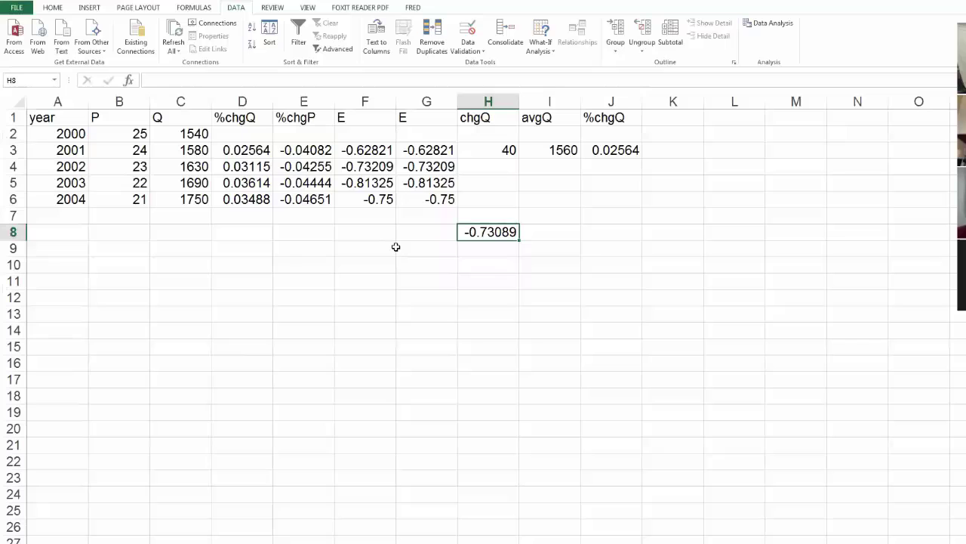
pyautogui.moveTo(75, 182); pyautogui.dragTo(216, 470)
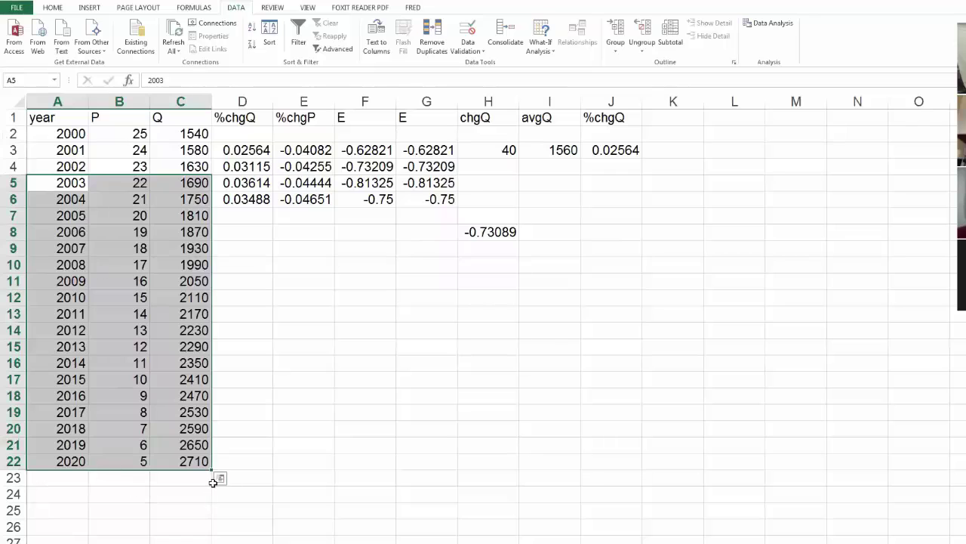
# Fill the %chgQ, %chgP and elasticity formulas down through 2020 in row 22.
pyautogui.click(248, 444)
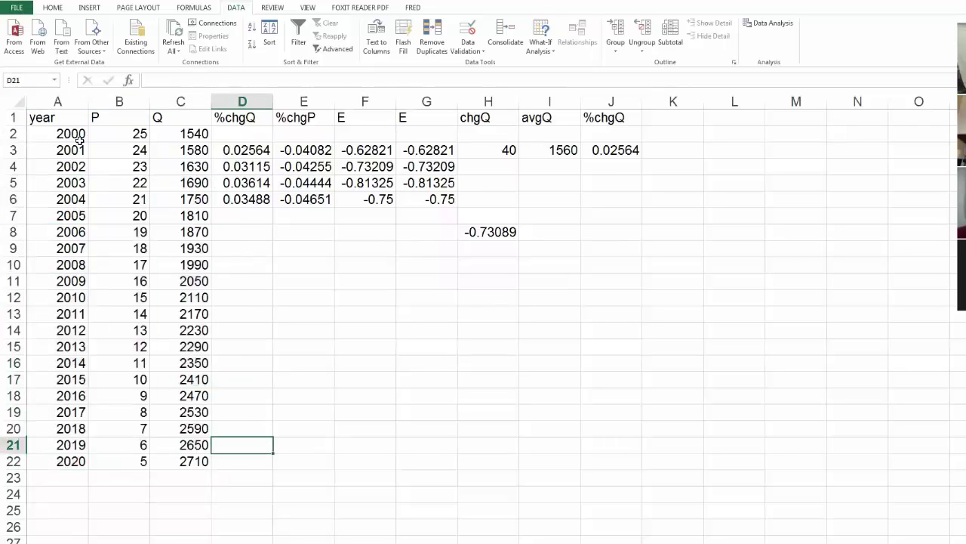
pyautogui.moveTo(246, 151); pyautogui.dragTo(461, 207)
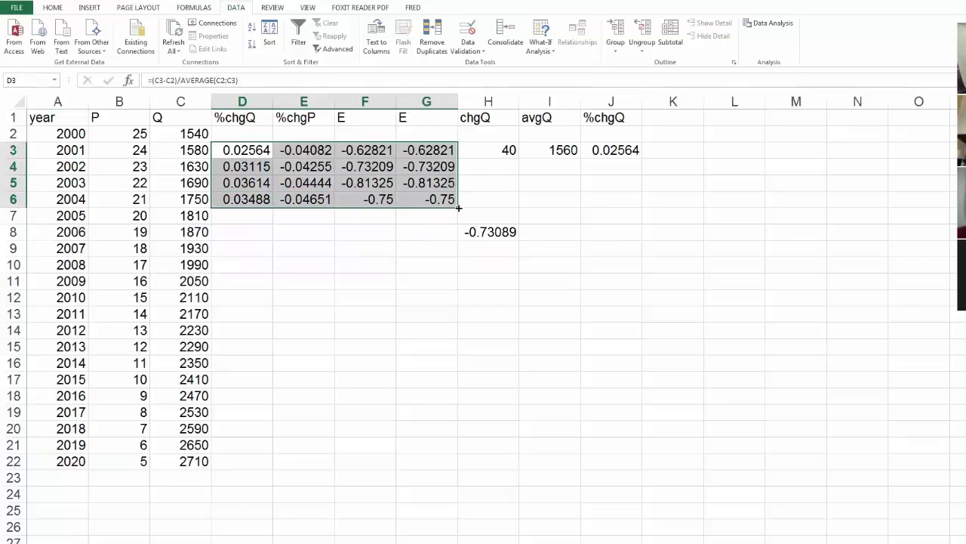
pyautogui.doubleClick(459, 208)
# Delete the outdated average elasticity from H8.
pyautogui.click(496, 234)
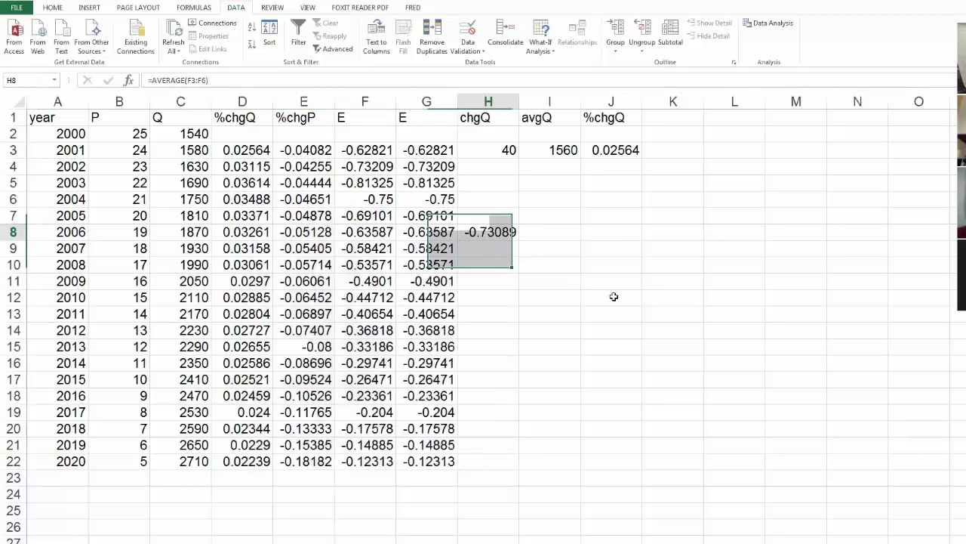
pyautogui.press('Delete')
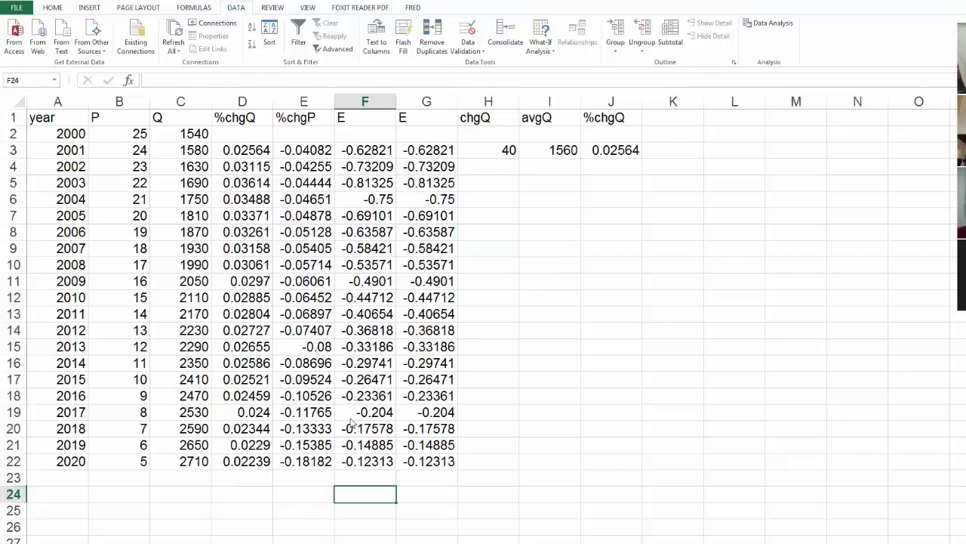
pyautogui.hotkey('alt', 'Tab')
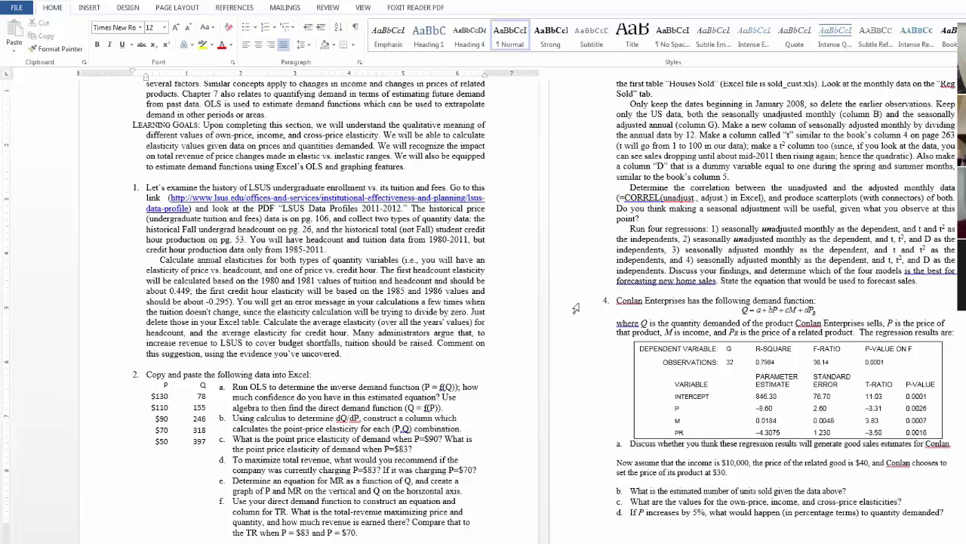
# Enter =AVERAGE(F3:F22) in F24 to average the 2001–2020 elasticities (-0.44308).
pyautogui.hotkey('alt', 'Tab')
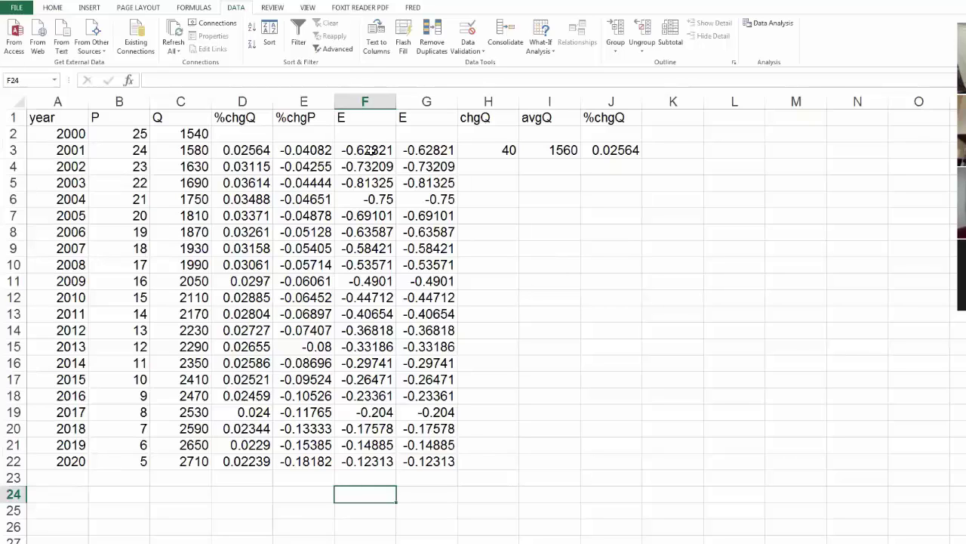
pyautogui.write('=average(')
pyautogui.moveTo(364, 149); pyautogui.dragTo(364, 428)
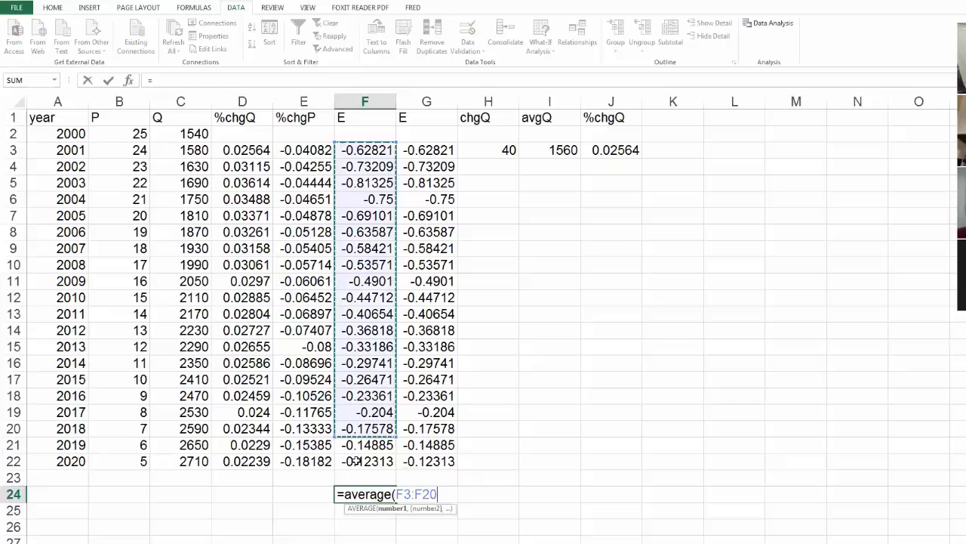
pyautogui.moveTo(357, 461); pyautogui.dragTo(356, 460)
pyautogui.press('Return')
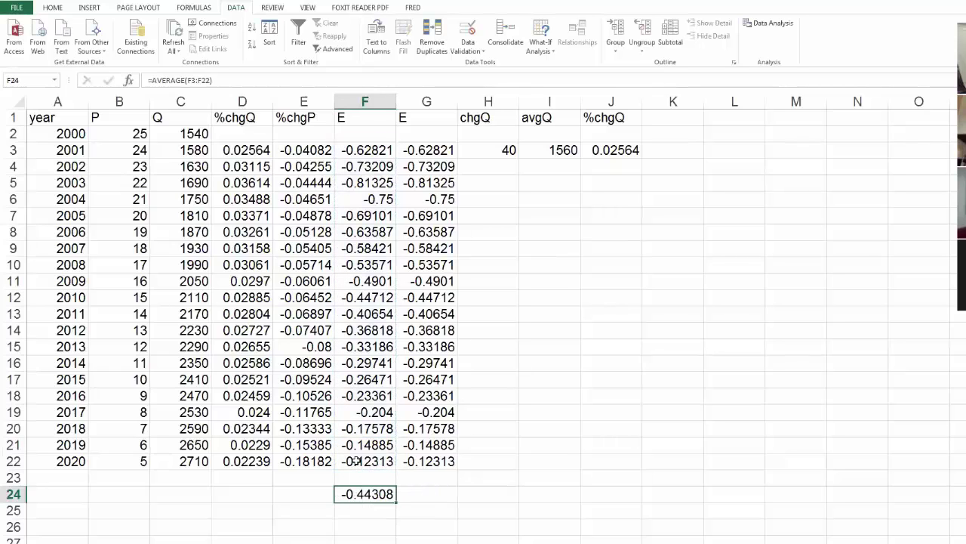